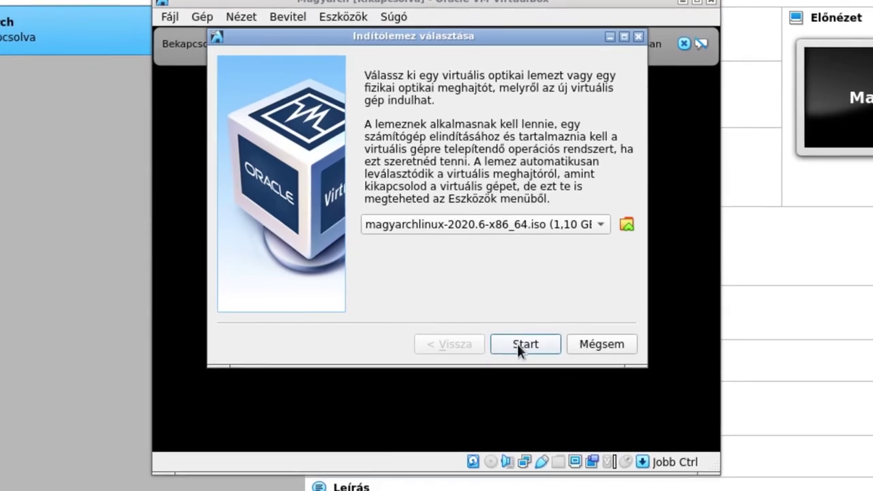
# Step: Start the virtual machine from magyarchlinux-2020.6-x86_64.iso and boot the Arch Linux (x86_64) live medium
pyautogui.click(517, 344)
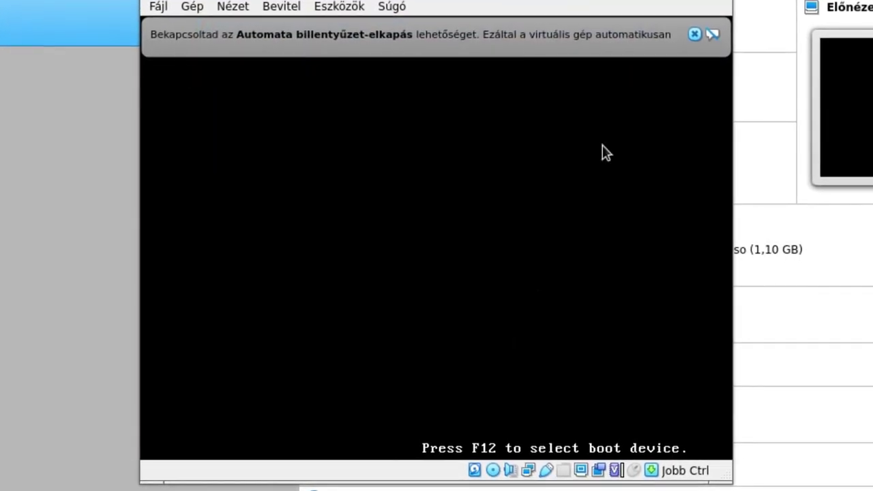
pyautogui.click(692, 36)
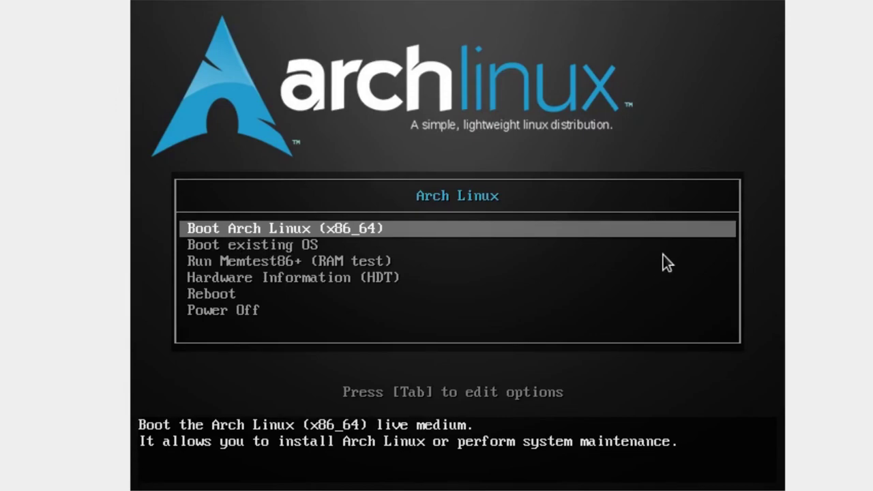
pyautogui.click(191, 226)
pyautogui.click(414, 355)
pyautogui.press('Return')
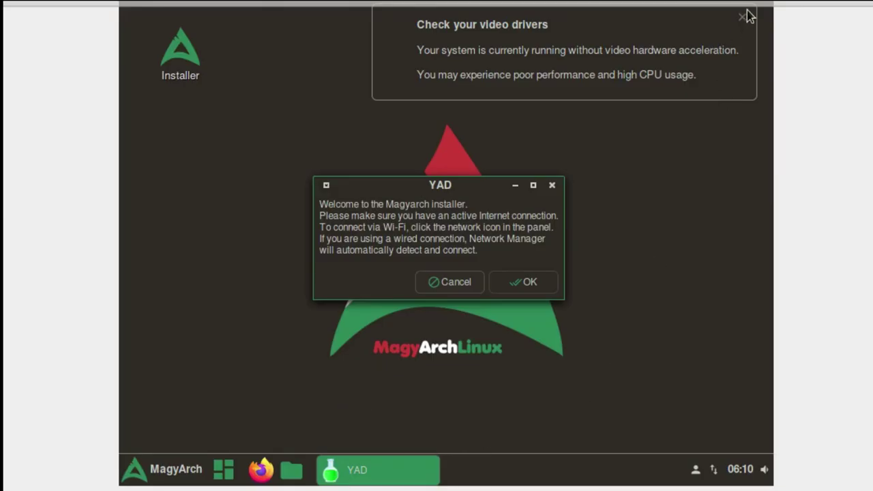
# Step: Dismiss the video driver notice and the installer welcome, and set the installer language to Magyar
pyautogui.click(742, 17)
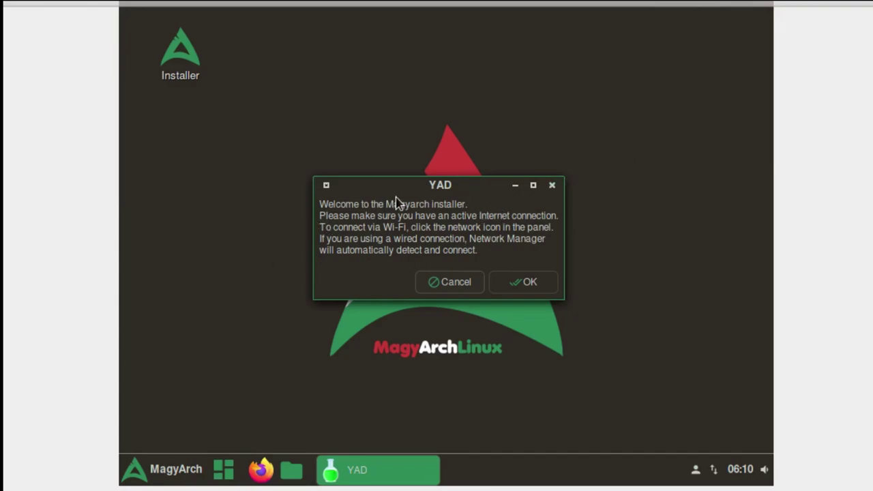
pyautogui.click(527, 281)
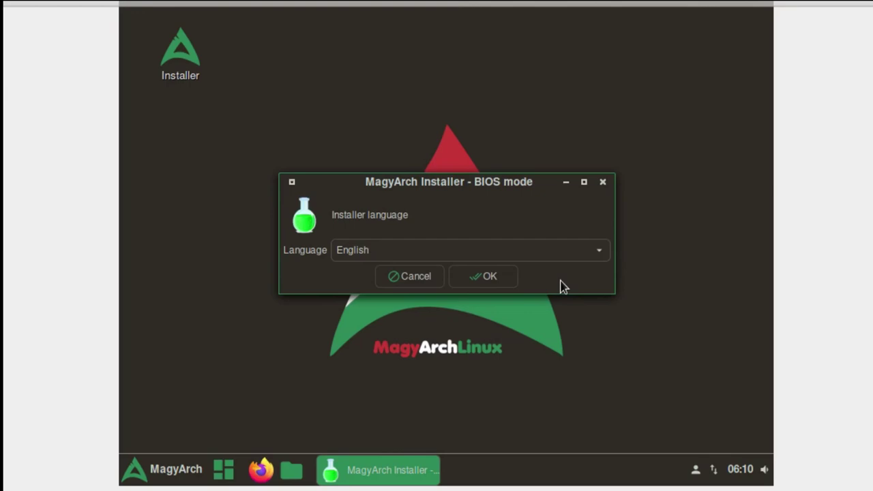
pyautogui.click(603, 258)
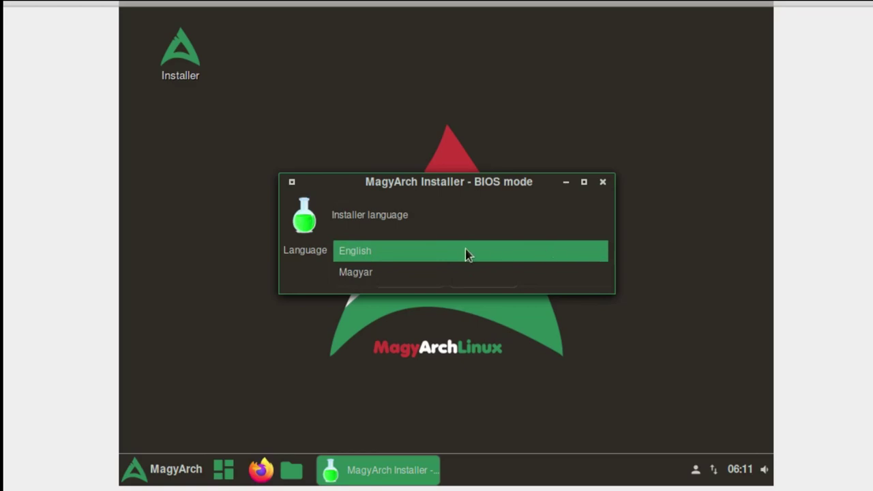
pyautogui.click(374, 272)
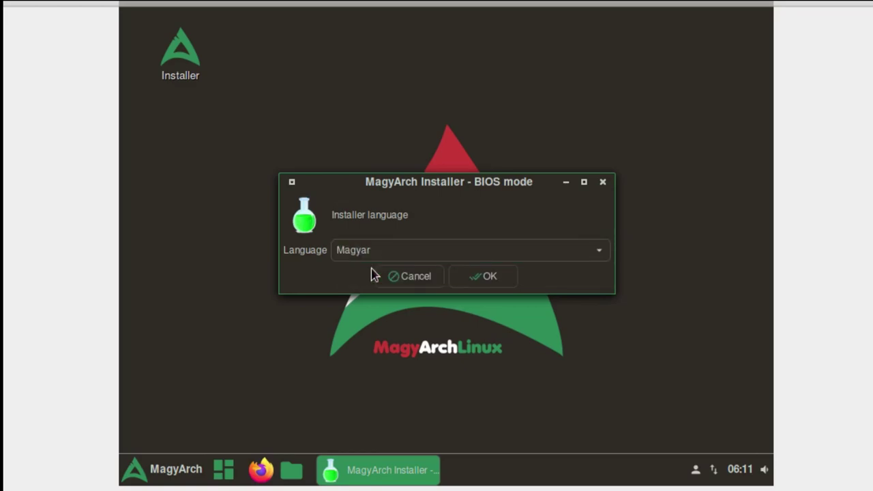
pyautogui.click(484, 277)
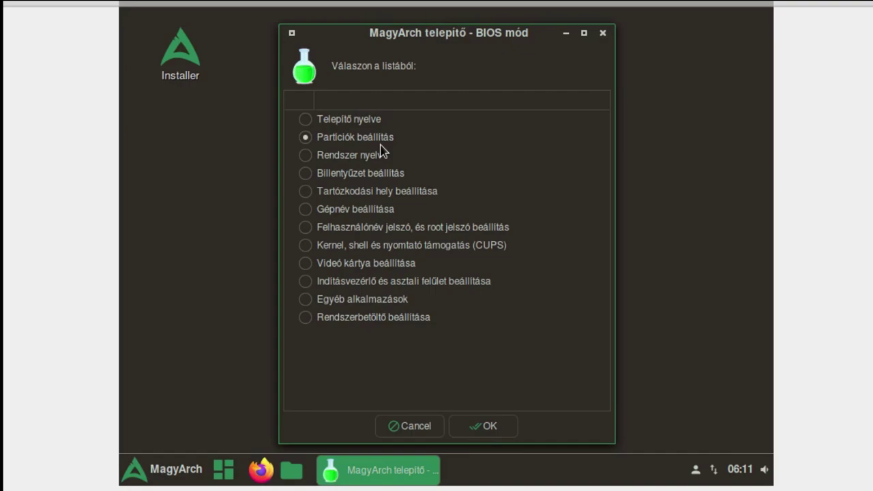
# Step: Choose automatic partitioning (Automatikus partícionálás) in the installer's partition setup
pyautogui.click(489, 436)
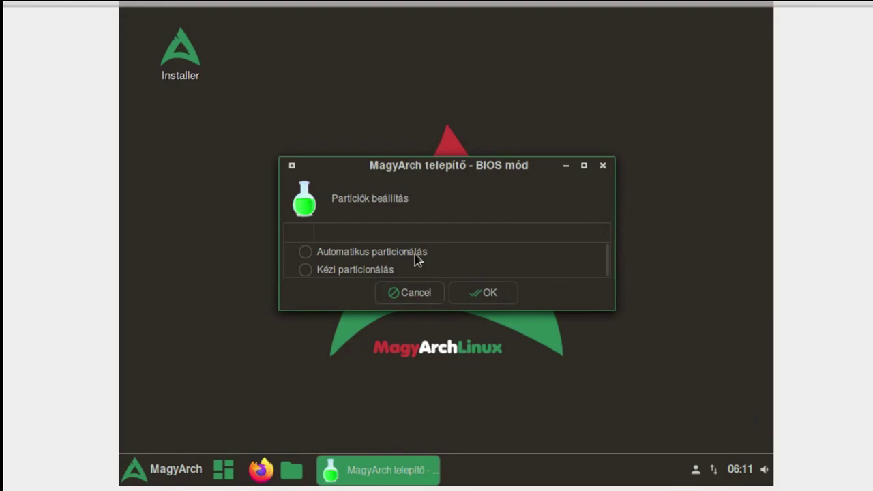
pyautogui.click(305, 252)
pyautogui.click(305, 269)
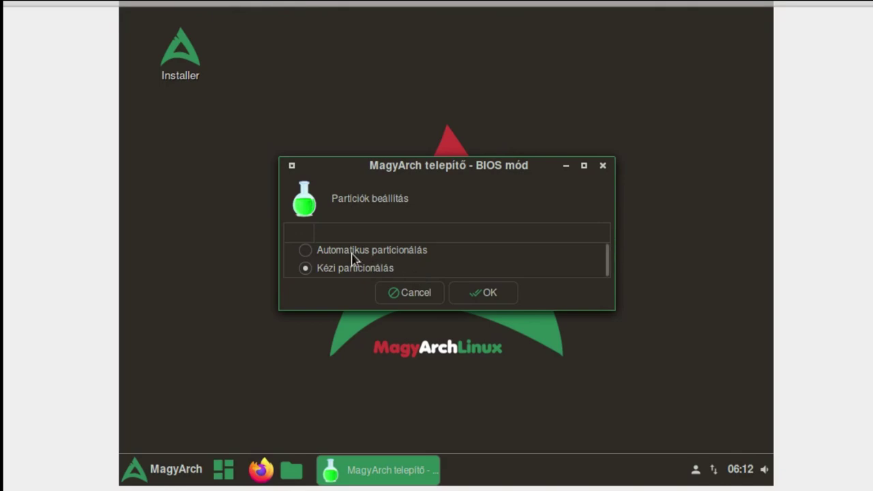
pyautogui.scroll(1, 355, 257)
pyautogui.click(303, 253)
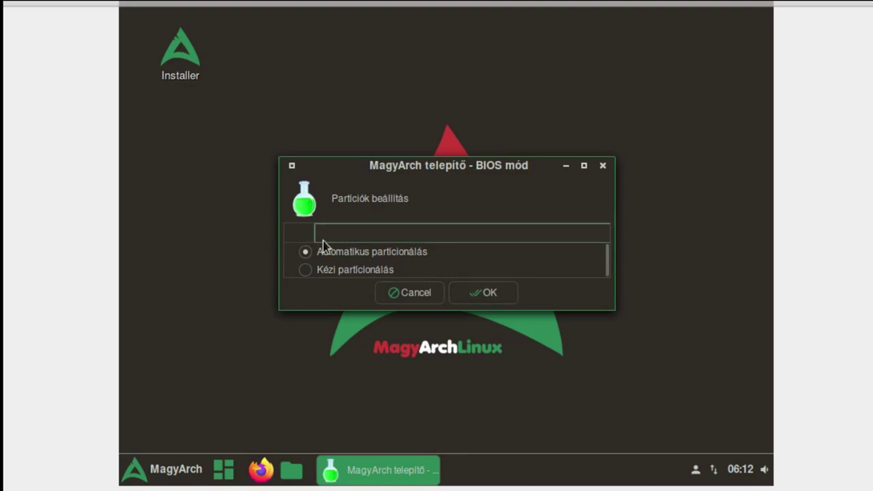
pyautogui.click(496, 299)
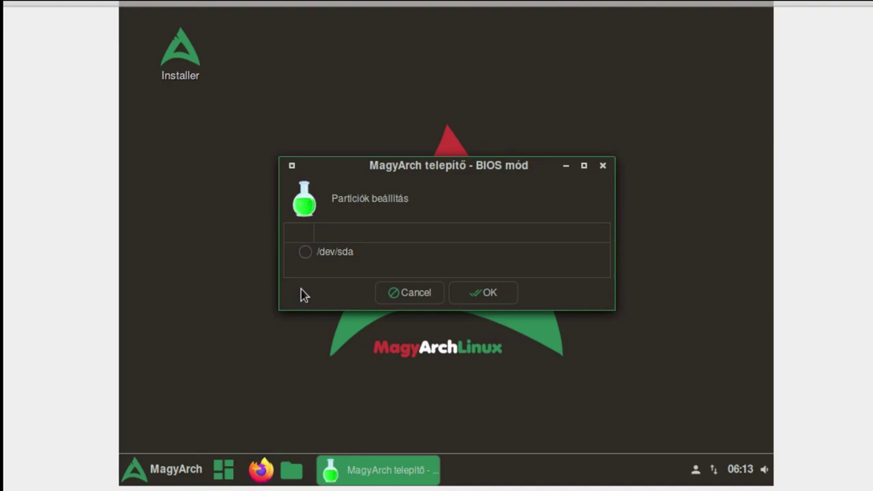
# Step: Select /dev/sda as the disk to partition and confirm erasing all its data
pyautogui.click(305, 253)
pyautogui.click(505, 300)
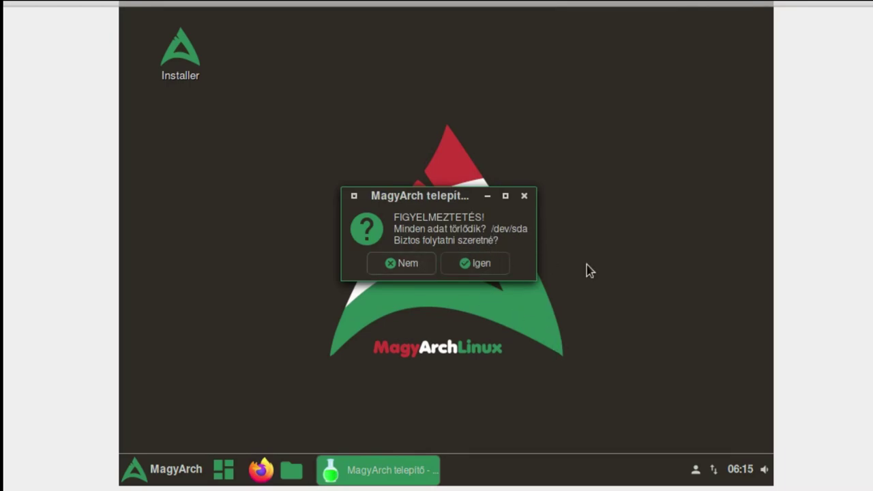
pyautogui.click(474, 264)
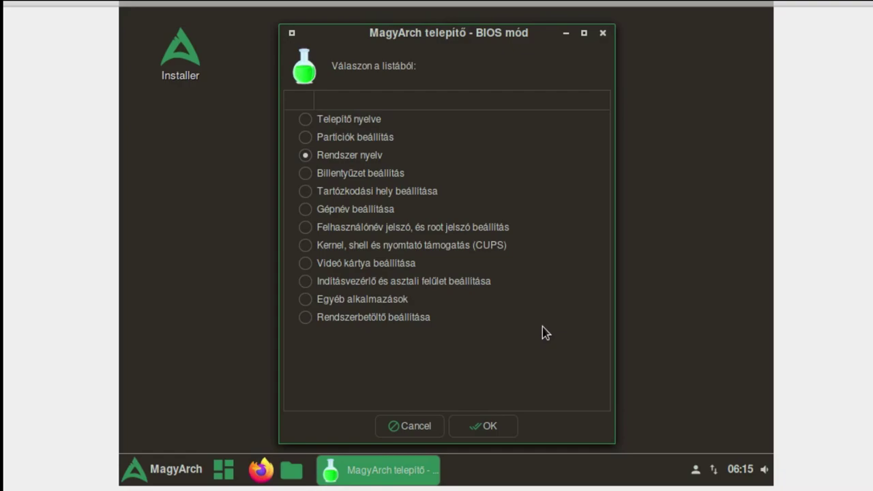
# Step: Set the system language to hu_HU.UTF-8
pyautogui.click(492, 427)
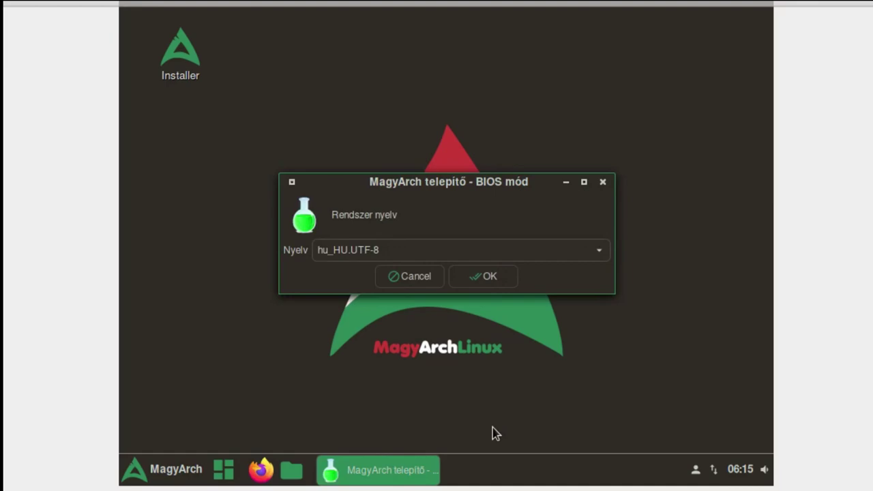
pyautogui.click(587, 255)
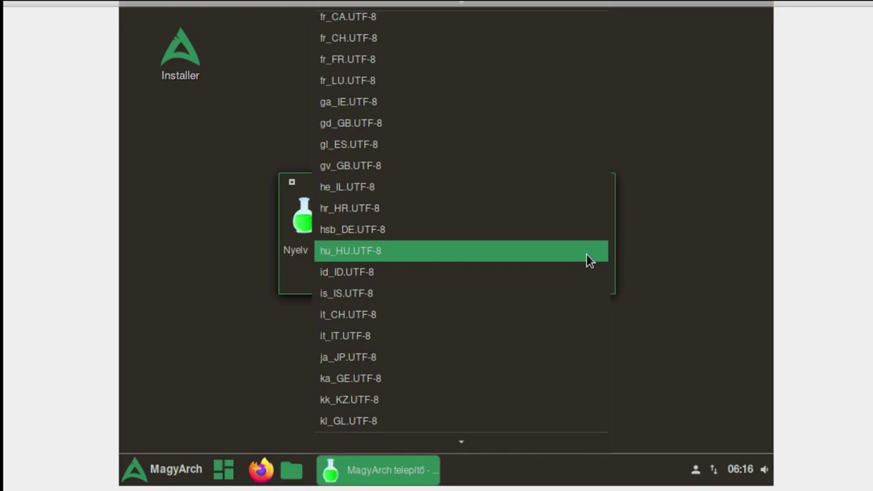
pyautogui.click(587, 260)
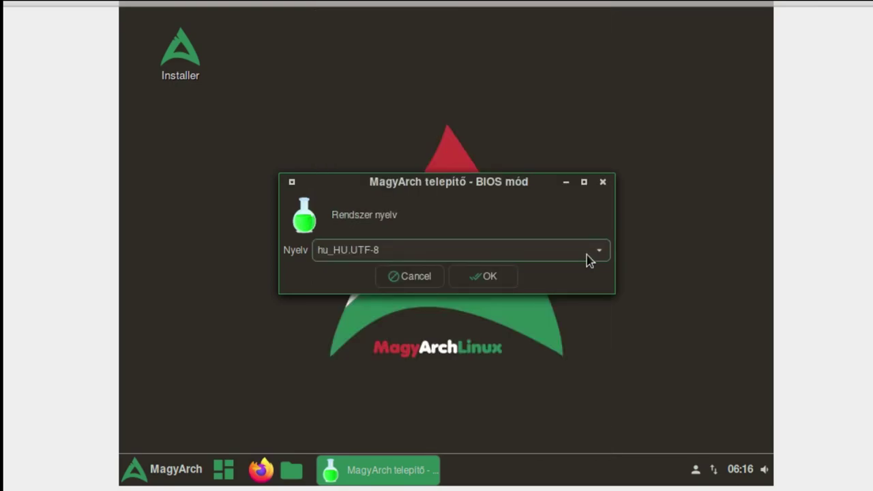
pyautogui.click(489, 276)
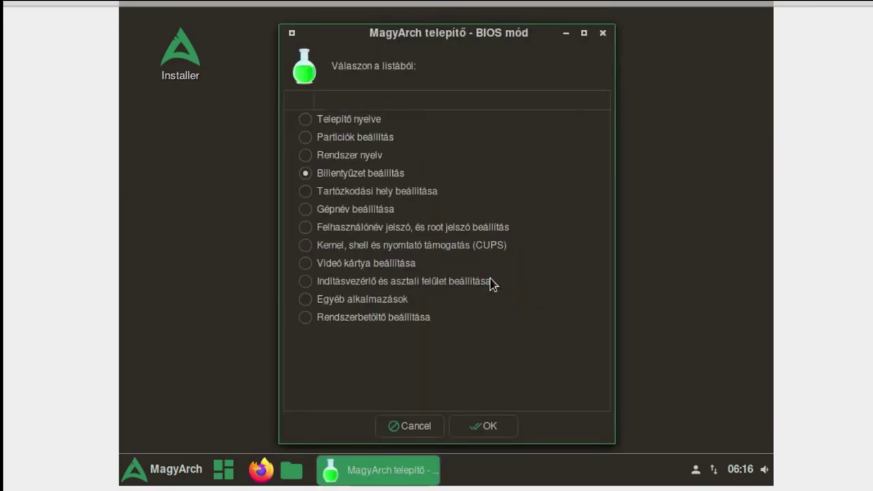
# Step: Configure the keyboard with the hu layout and the pc105 model
pyautogui.click(487, 426)
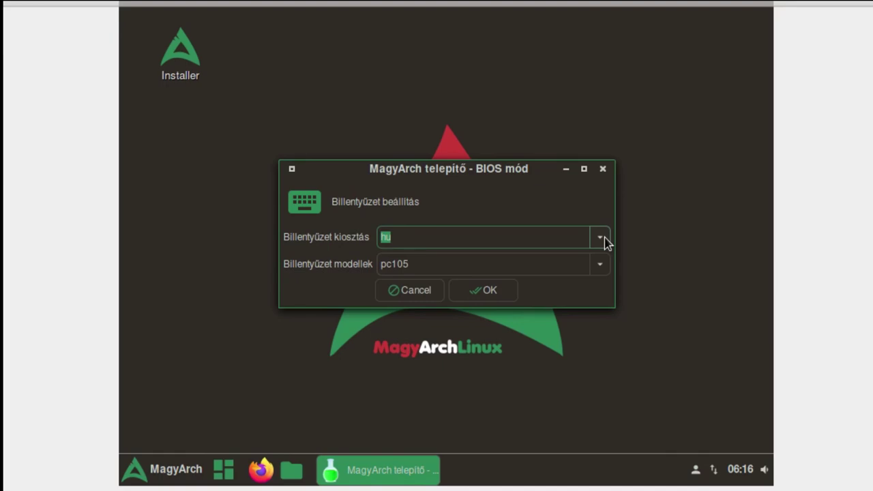
pyautogui.click(601, 239)
pyautogui.click(453, 426)
pyautogui.click(600, 265)
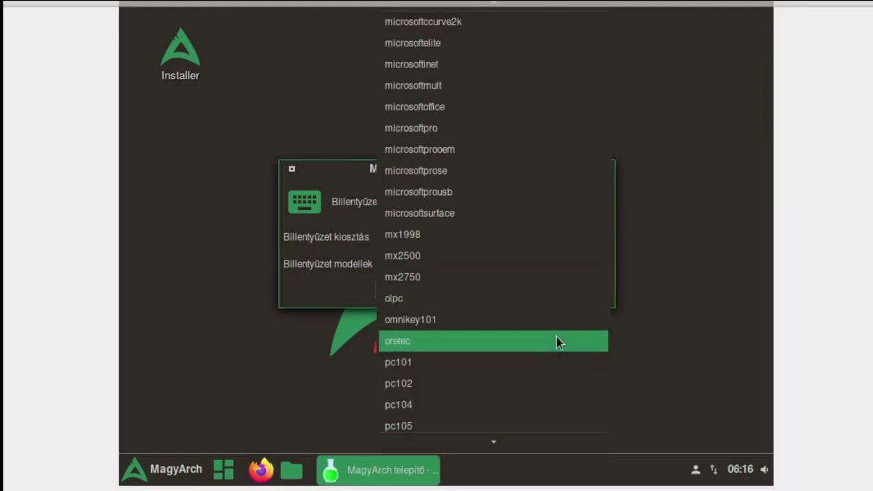
pyautogui.click(424, 428)
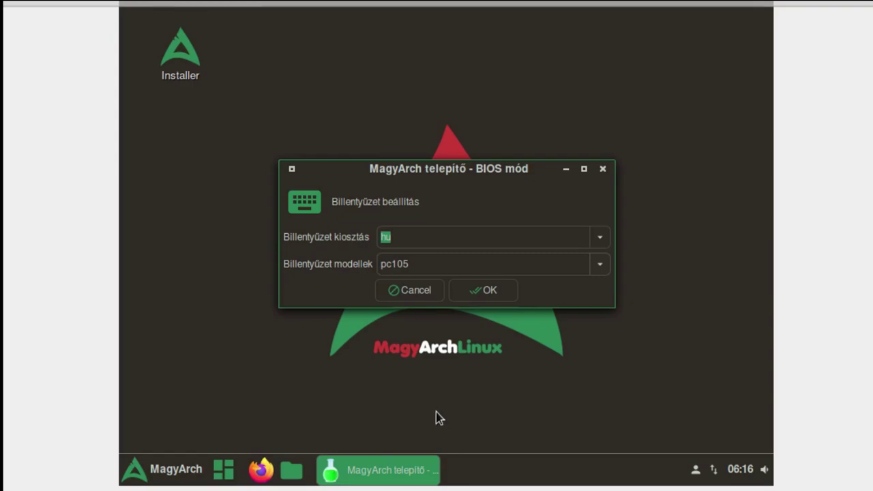
pyautogui.click(482, 292)
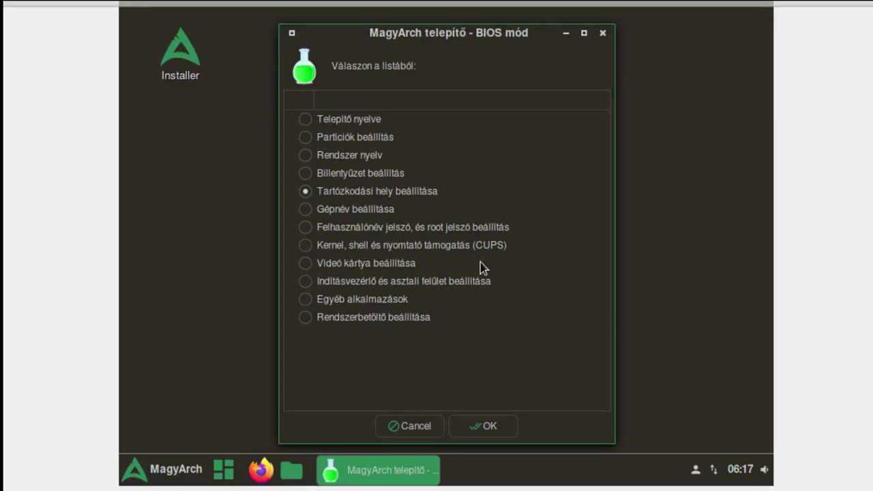
# Step: Accept the offered location settings and set the system clock to localtime
pyautogui.click(488, 427)
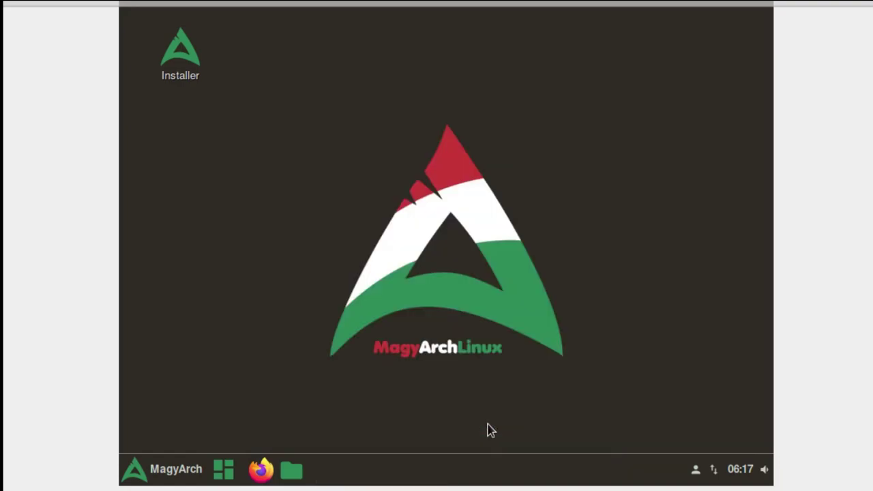
pyautogui.click(500, 277)
pyautogui.click(499, 277)
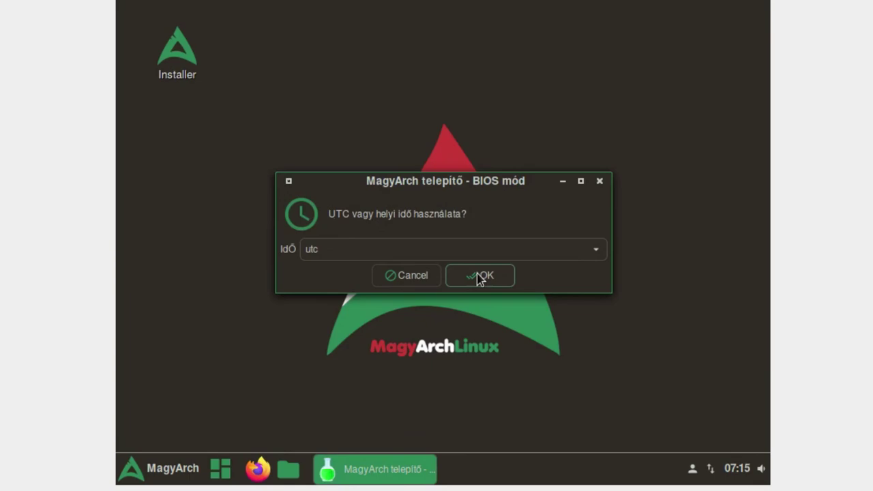
pyautogui.click(549, 253)
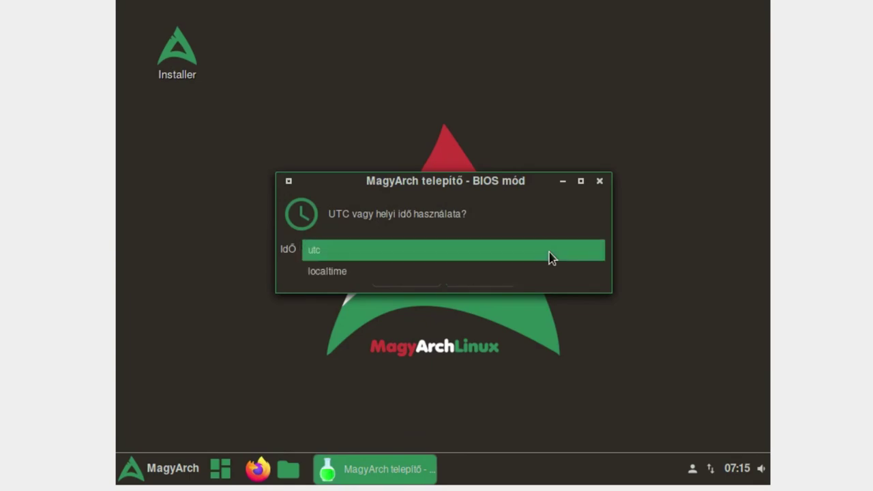
pyautogui.click(484, 280)
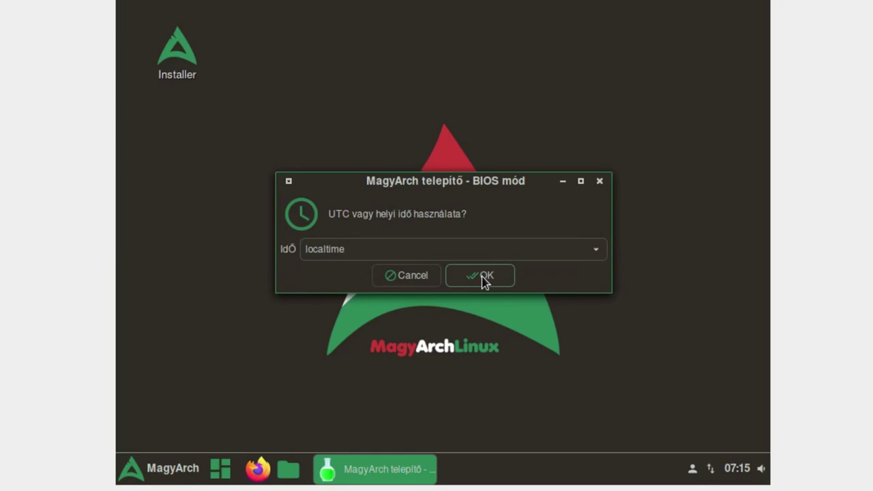
pyautogui.click(483, 277)
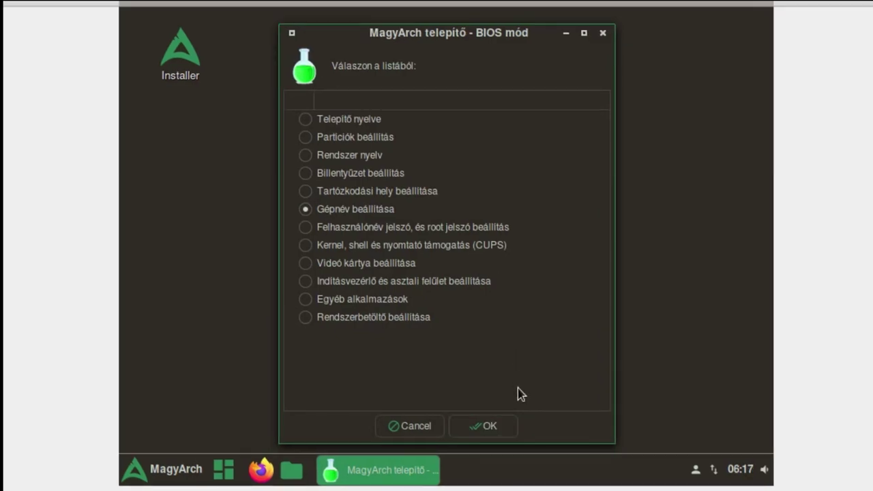
# Step: Accept magyarch as the computer's hostname
pyautogui.click(498, 428)
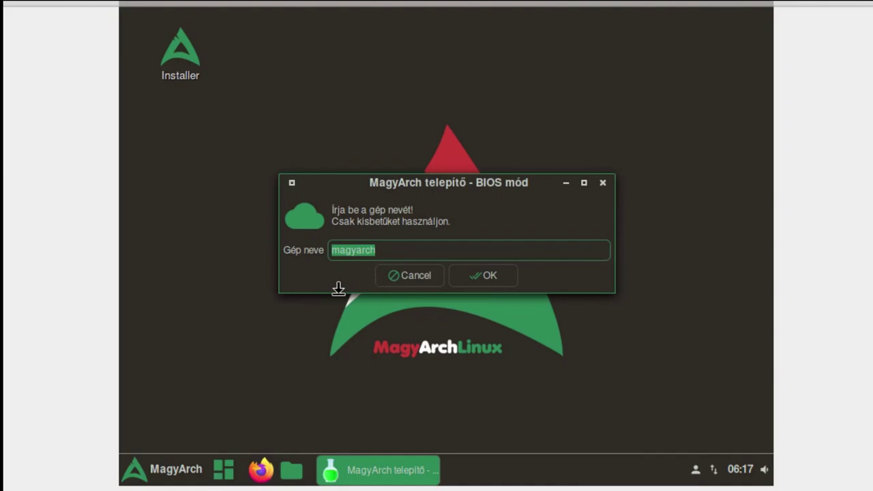
pyautogui.click(504, 278)
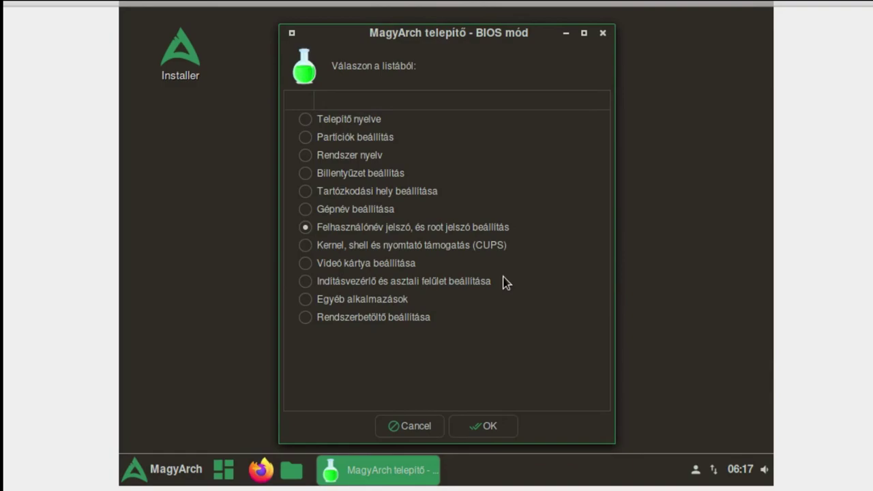
# Step: Enter the username, the user password and the root password, repeating both passwords, and confirm the account setup
pyautogui.click(492, 427)
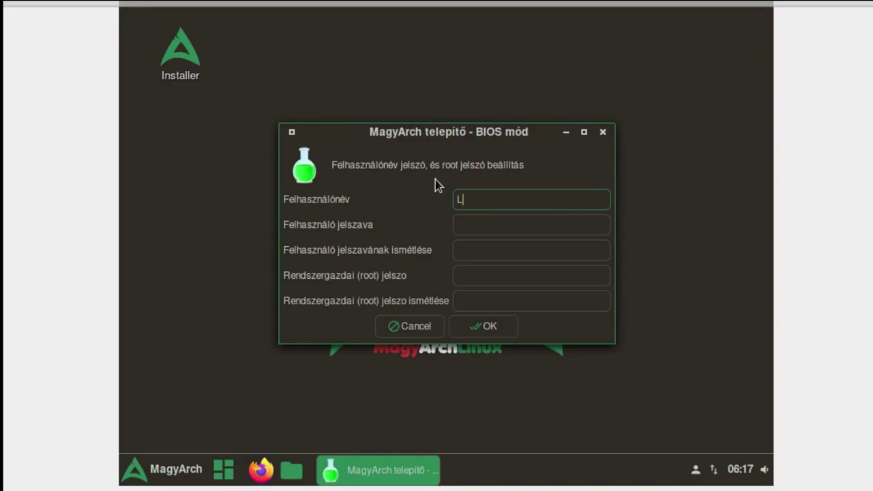
pyautogui.write('L')
pyautogui.click(527, 223)
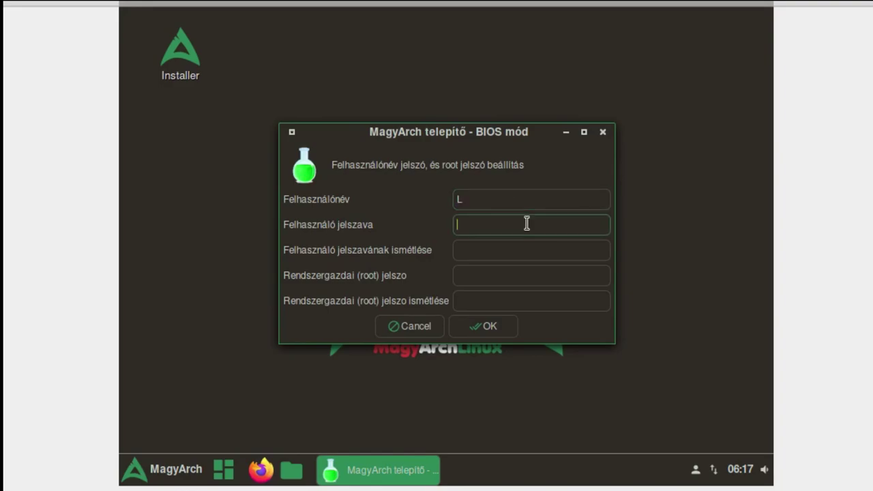
pyautogui.write('L')
pyautogui.click(513, 247)
pyautogui.write('L')
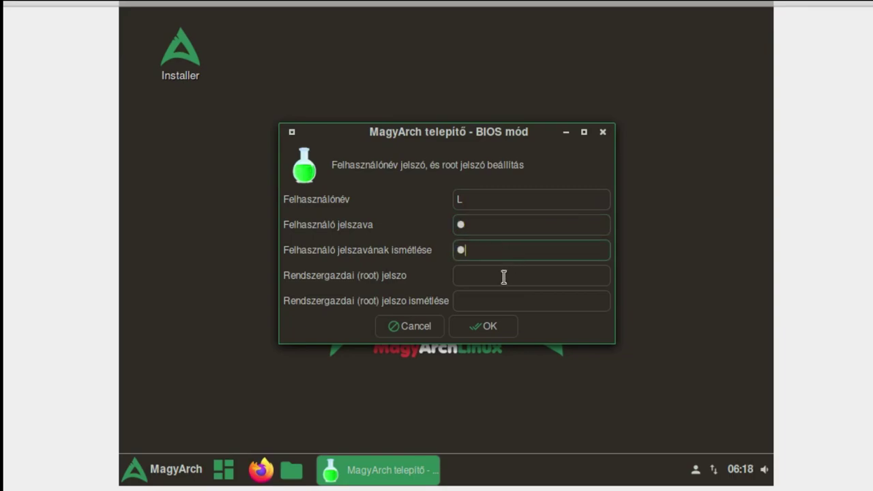
pyautogui.click(503, 276)
pyautogui.write('L')
pyautogui.click(495, 298)
pyautogui.write('L')
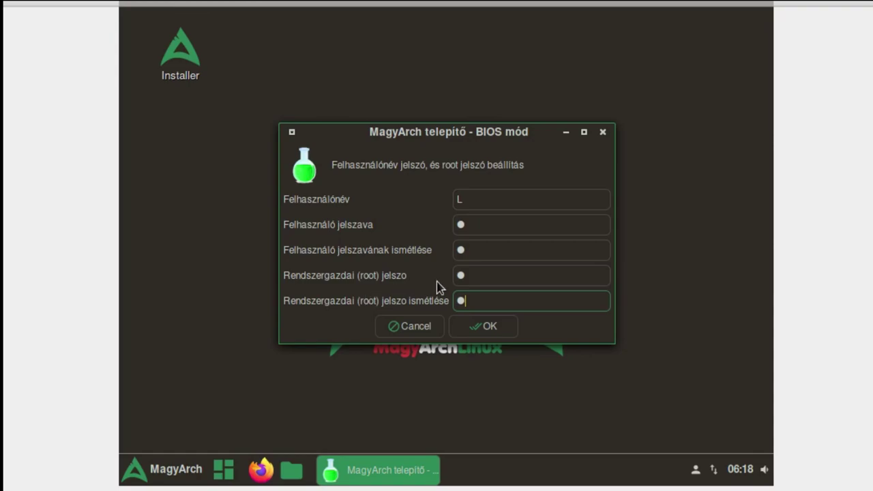
pyautogui.click(489, 328)
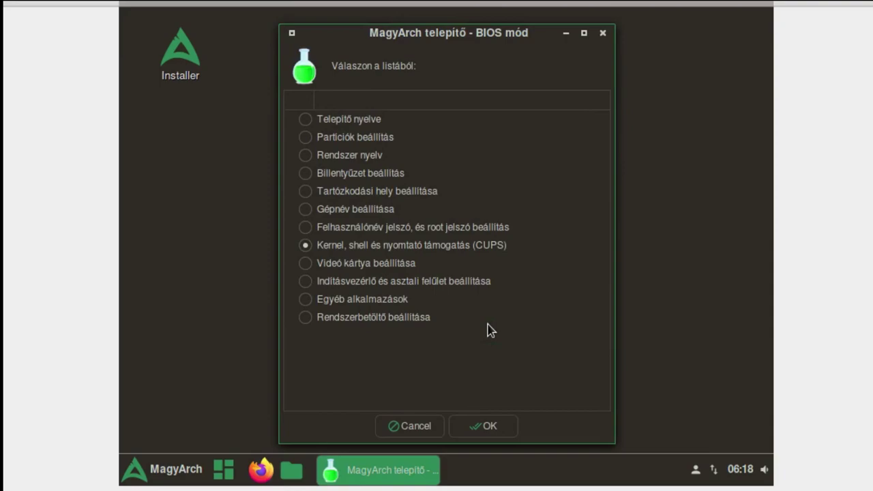
# Step: Open the kernel, shell and printer support settings and choose linux as the kernel
pyautogui.click(493, 428)
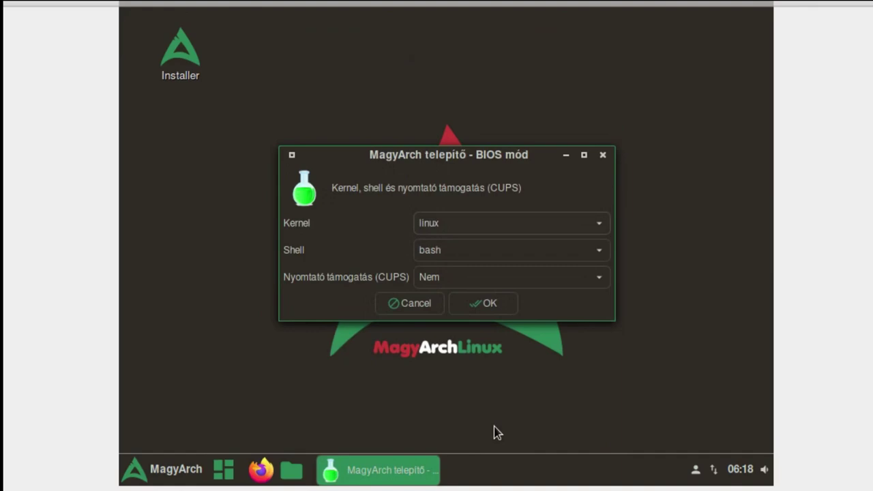
pyautogui.click(596, 223)
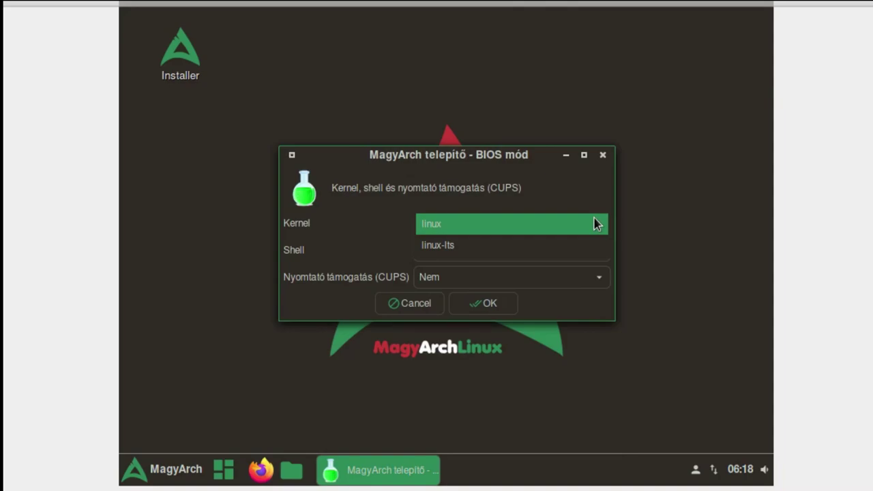
pyautogui.click(596, 224)
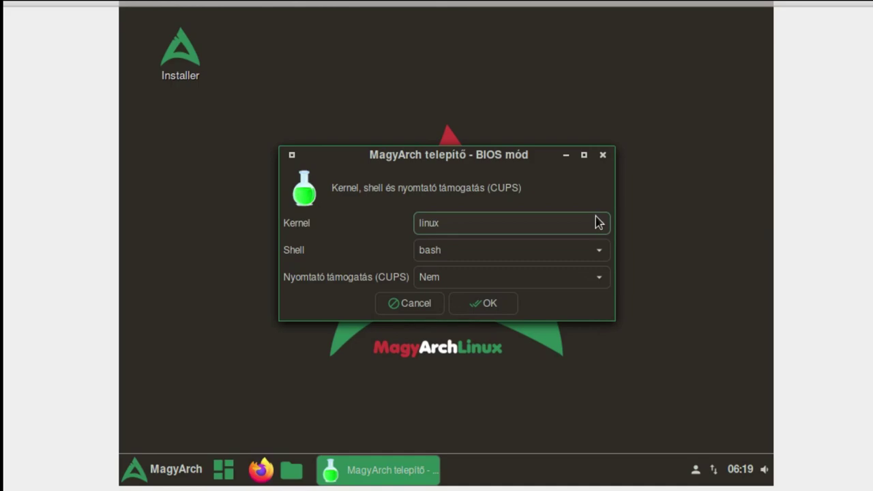
pyautogui.click(598, 225)
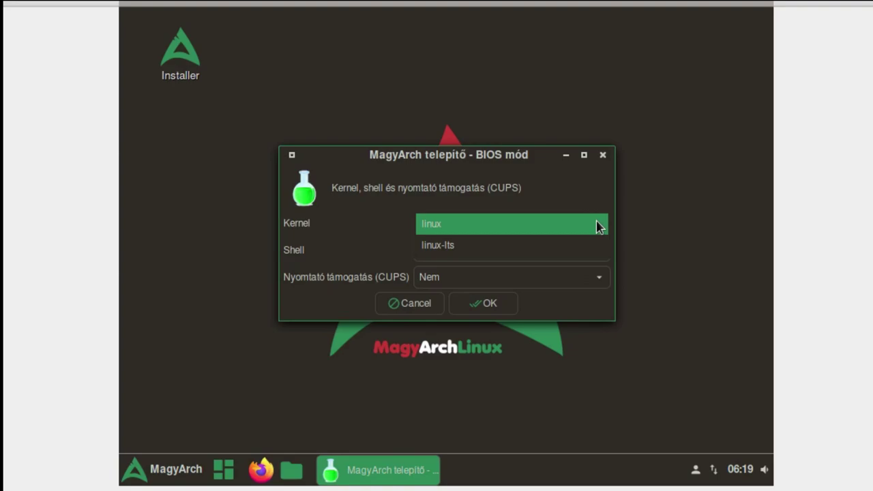
pyautogui.click(599, 227)
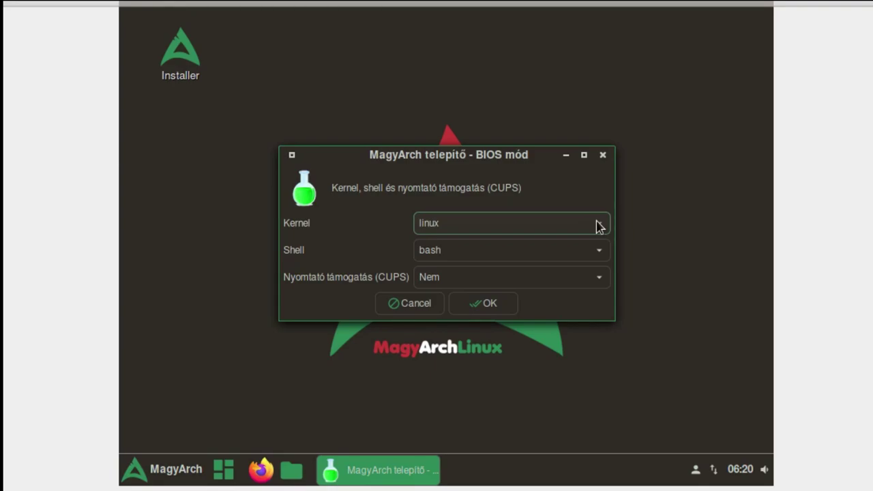
# Step: Set the shell to zsh, enable printer support (CUPS) with Igen, and confirm the settings
pyautogui.click(593, 255)
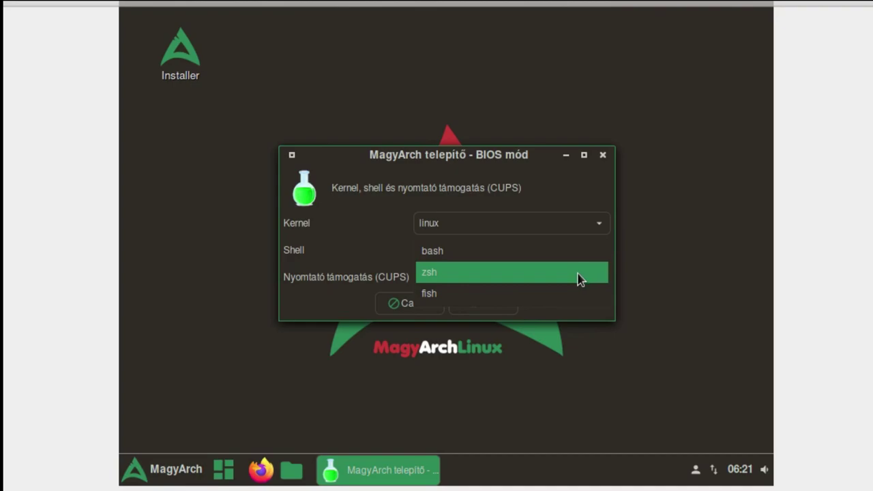
pyautogui.click(579, 278)
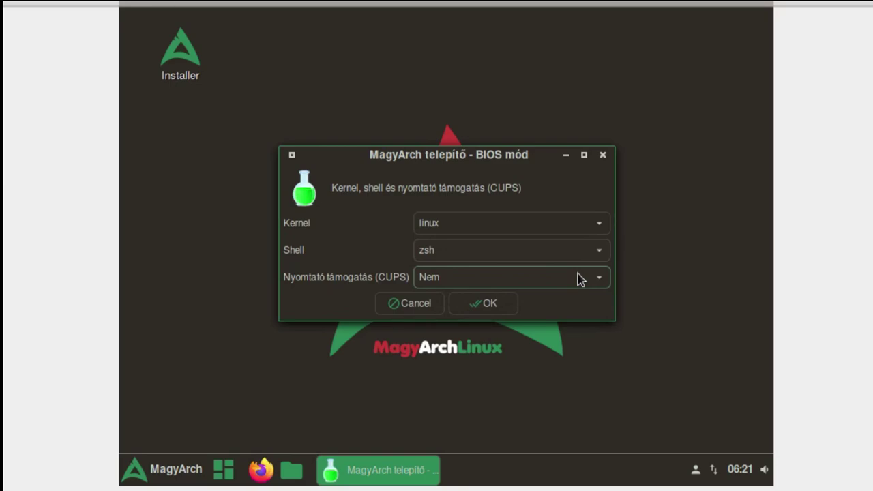
pyautogui.click(579, 278)
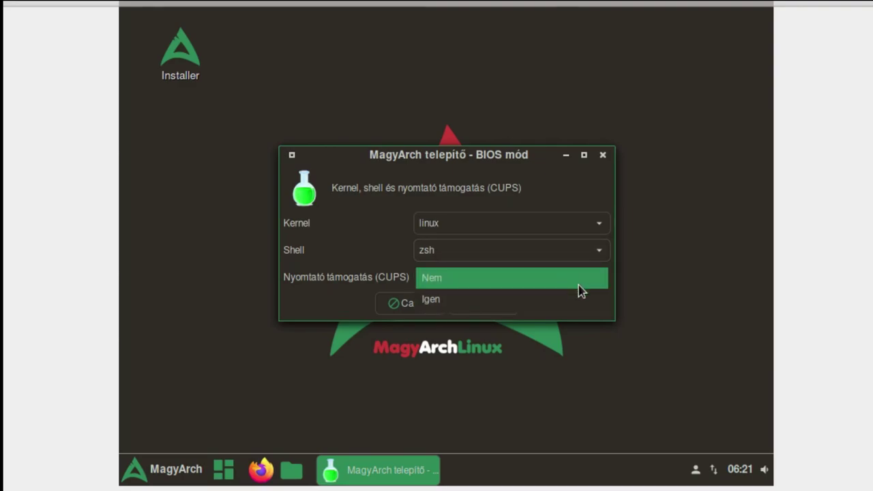
pyautogui.click(580, 300)
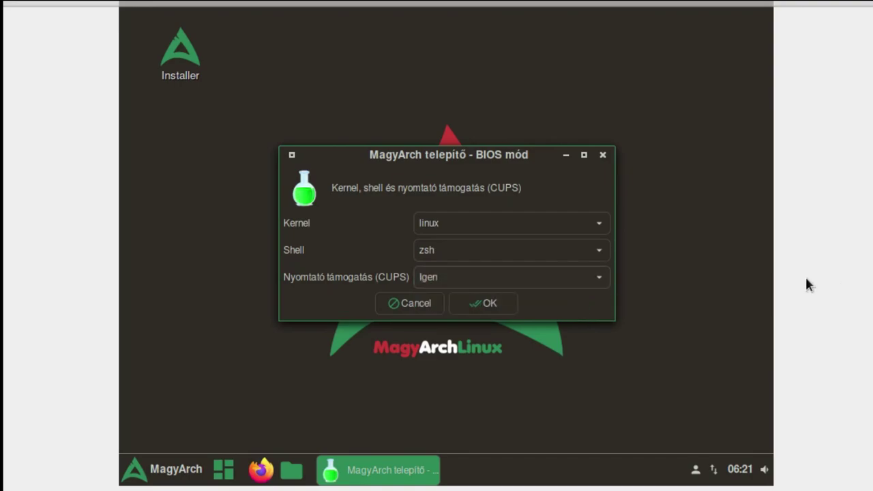
pyautogui.click(495, 313)
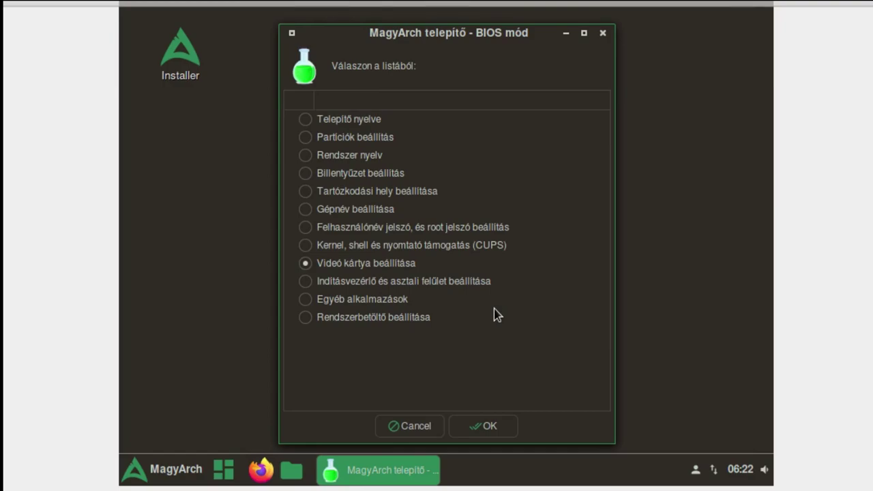
# Step: Set the video card driver to virtualbox and confirm the video card settings
pyautogui.click(497, 428)
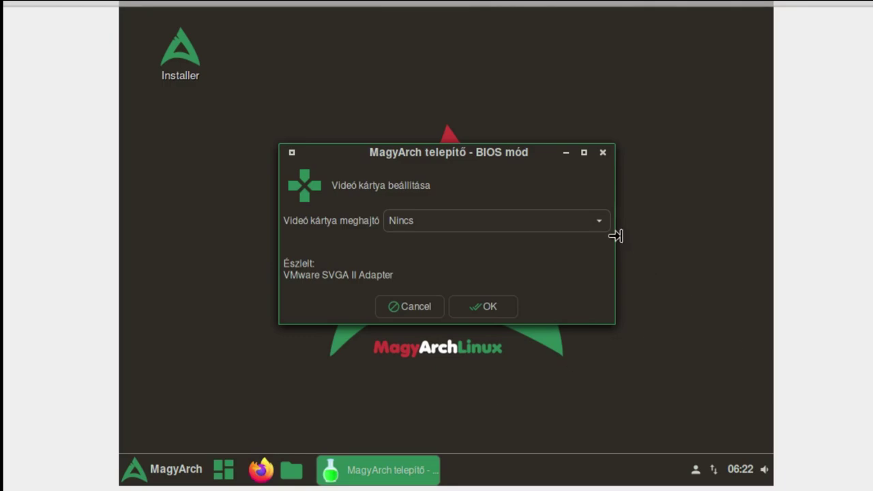
pyautogui.click(593, 225)
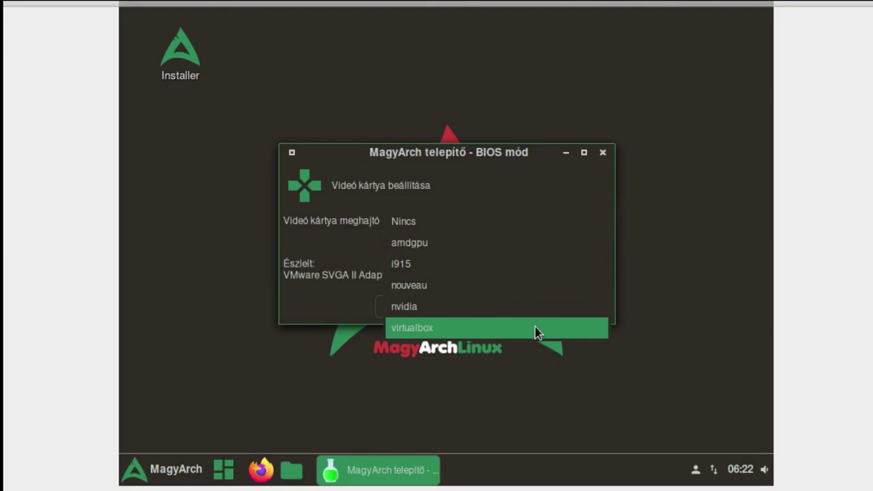
pyautogui.click(536, 330)
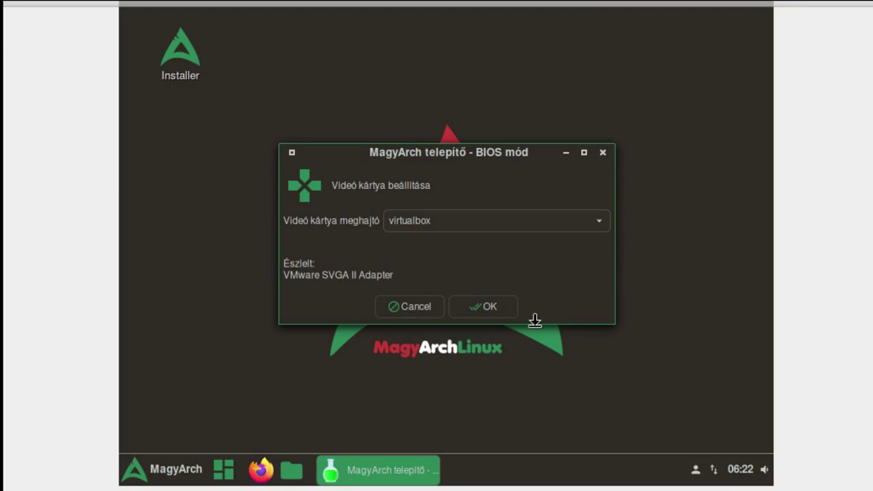
pyautogui.click(586, 223)
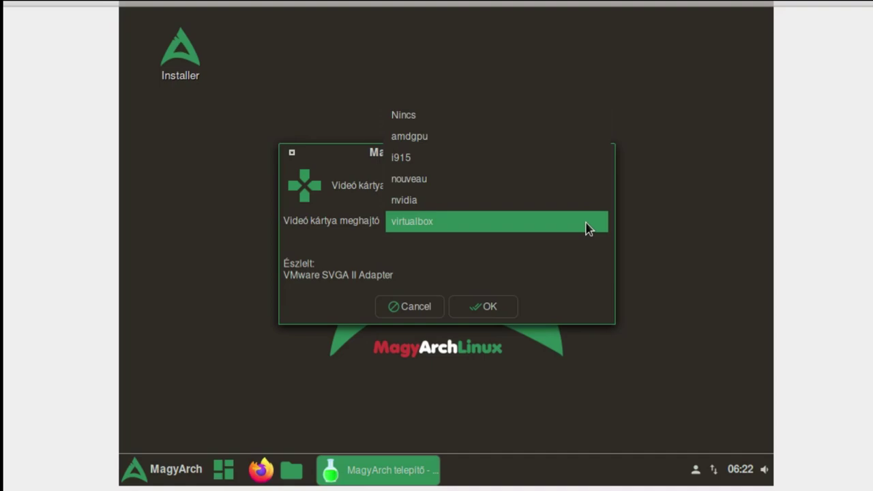
pyautogui.click(587, 228)
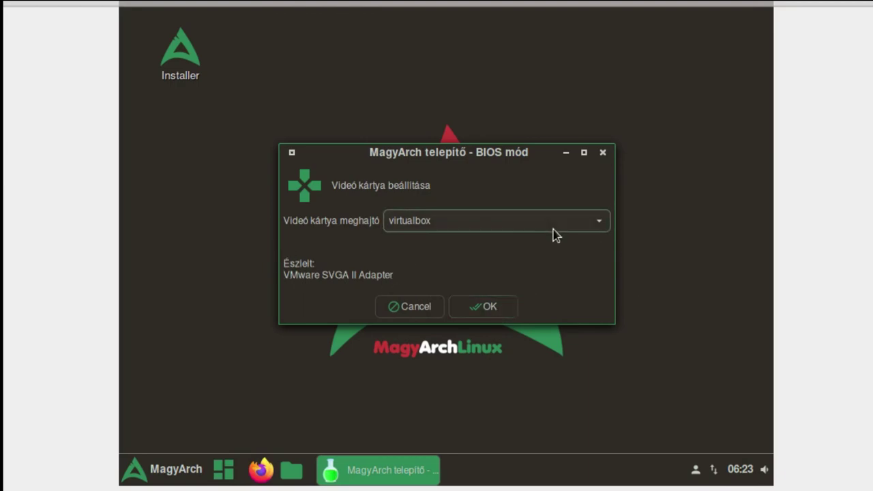
pyautogui.click(502, 307)
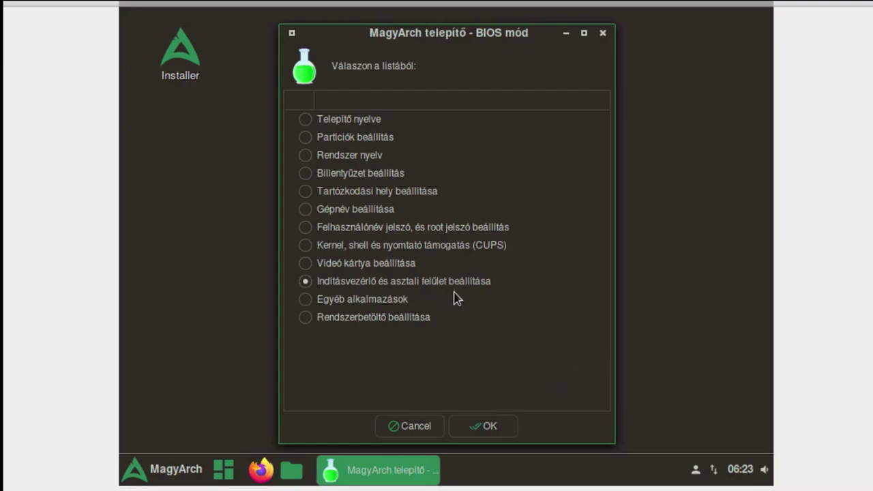
# Step: Open the display manager and desktop settings and choose lightdm as the display manager
pyautogui.click(491, 426)
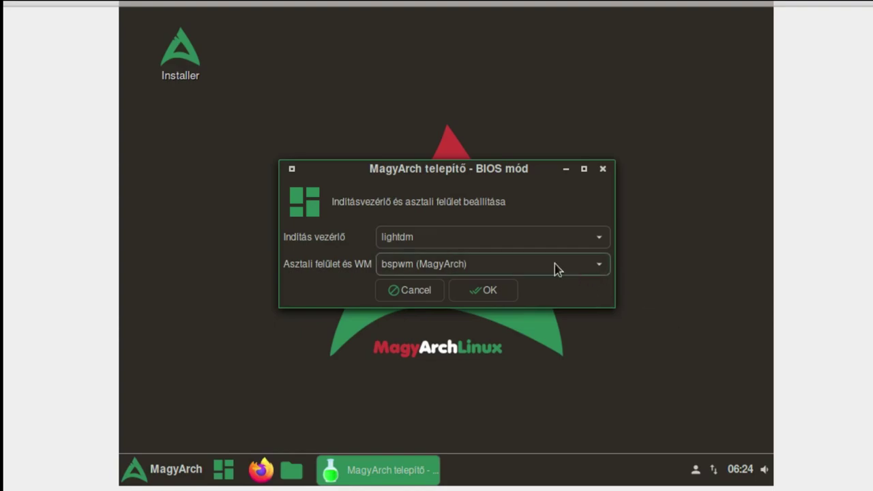
pyautogui.click(493, 244)
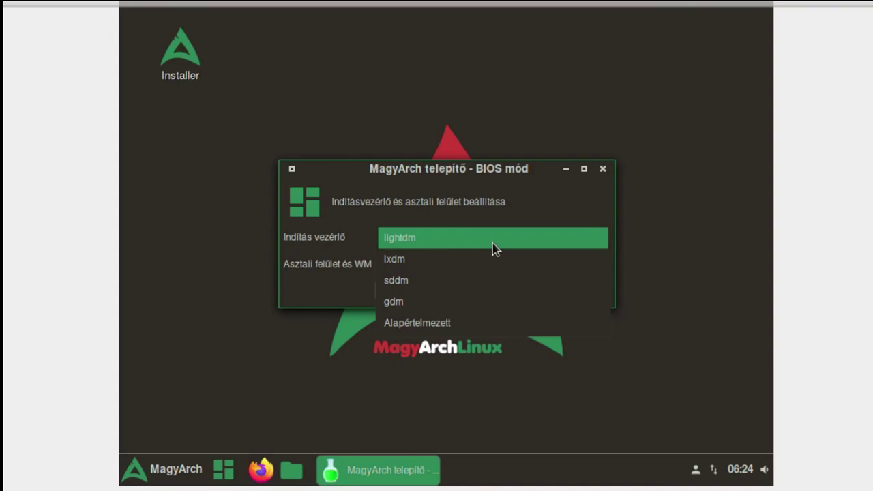
pyautogui.click(493, 243)
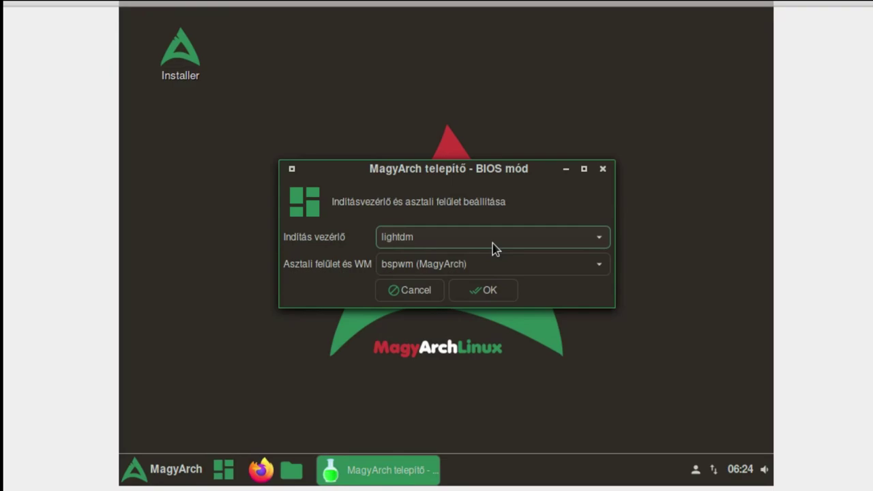
# Step: Choose openbox as the desktop environment or window manager and confirm the settings
pyautogui.click(518, 267)
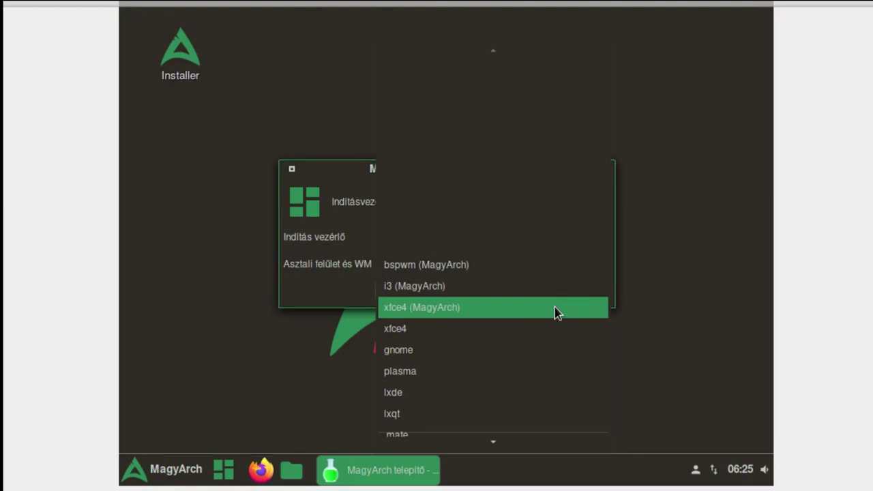
pyautogui.scroll(-1, 556, 313)
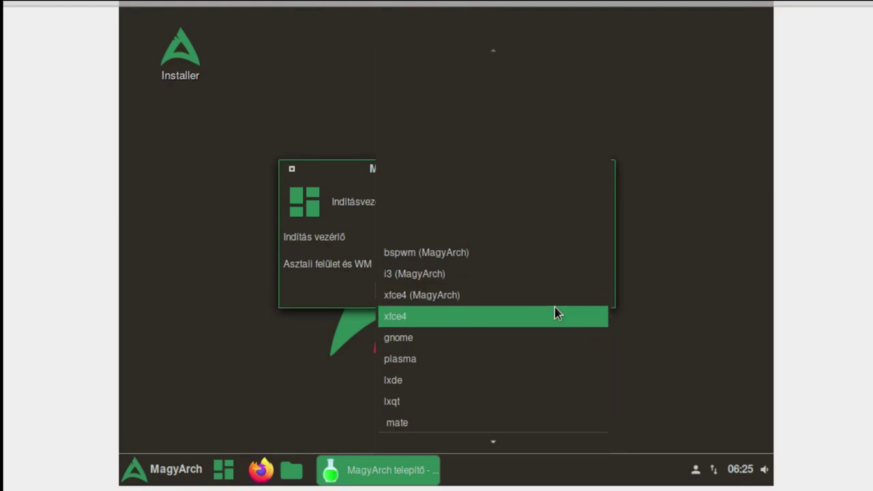
pyautogui.scroll(-6, 556, 313)
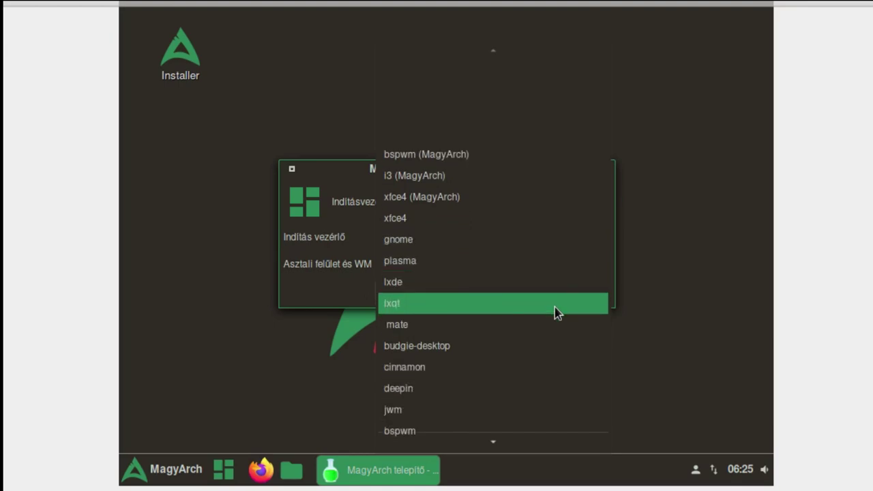
pyautogui.scroll(-3, 557, 313)
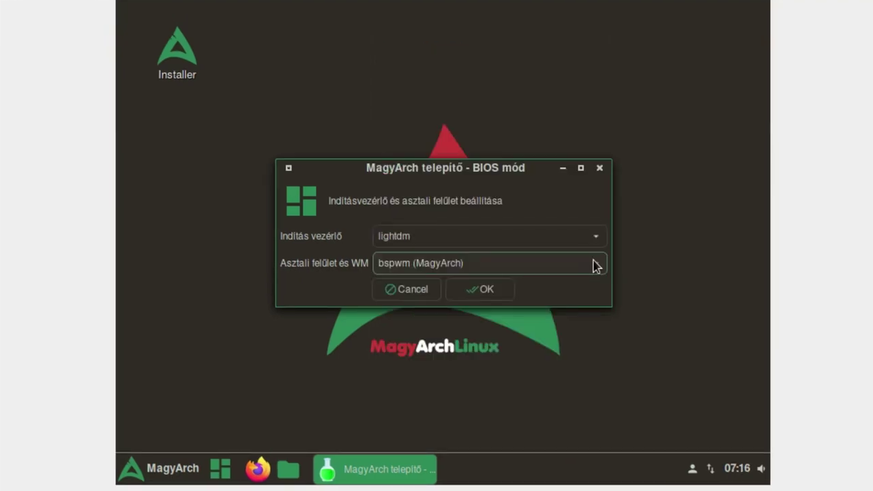
pyautogui.click(594, 266)
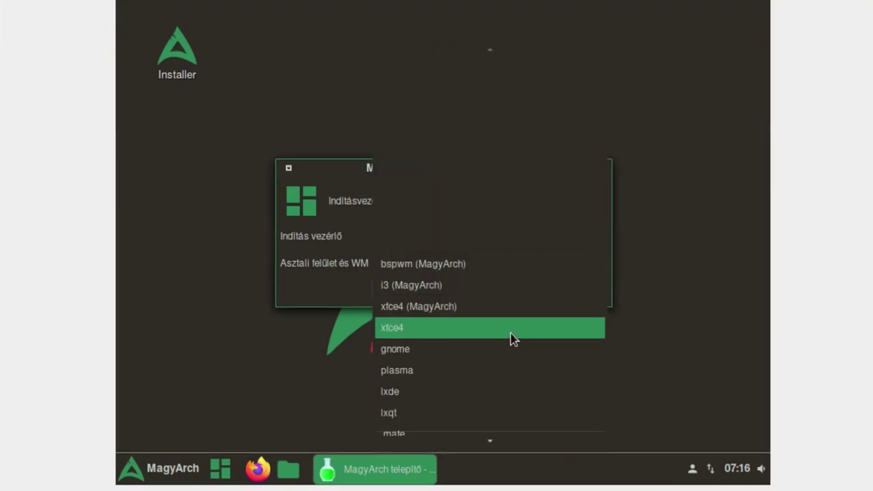
pyautogui.scroll(-5, 481, 318)
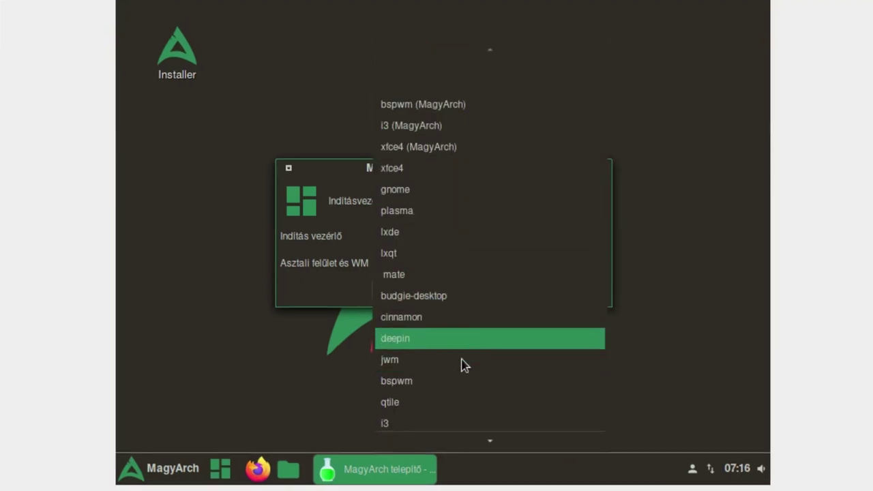
pyautogui.click(413, 440)
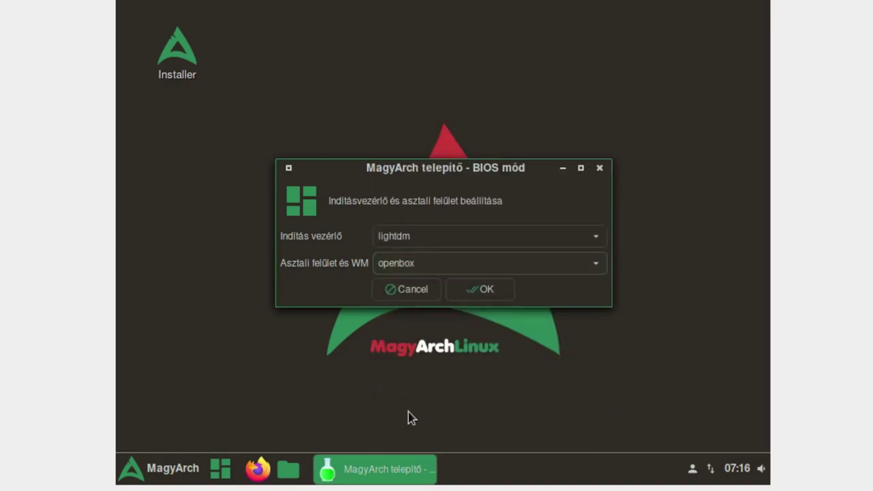
pyautogui.click(483, 292)
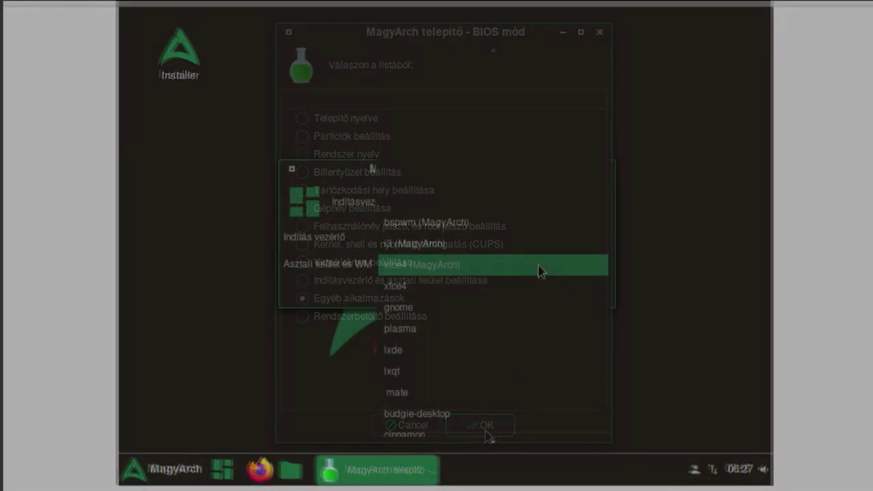
# Step: Review the desktop environments and window managers offered for installation
pyautogui.scroll(2, 538, 265)
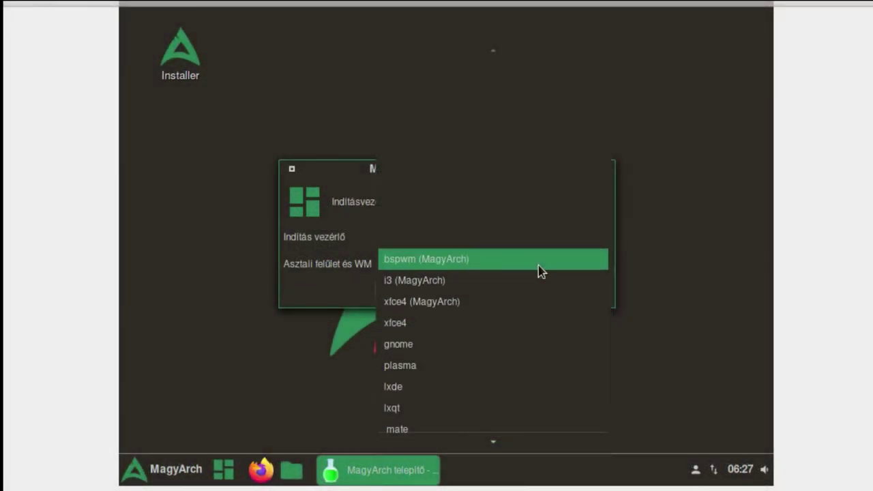
pyautogui.scroll(-1, 564, 307)
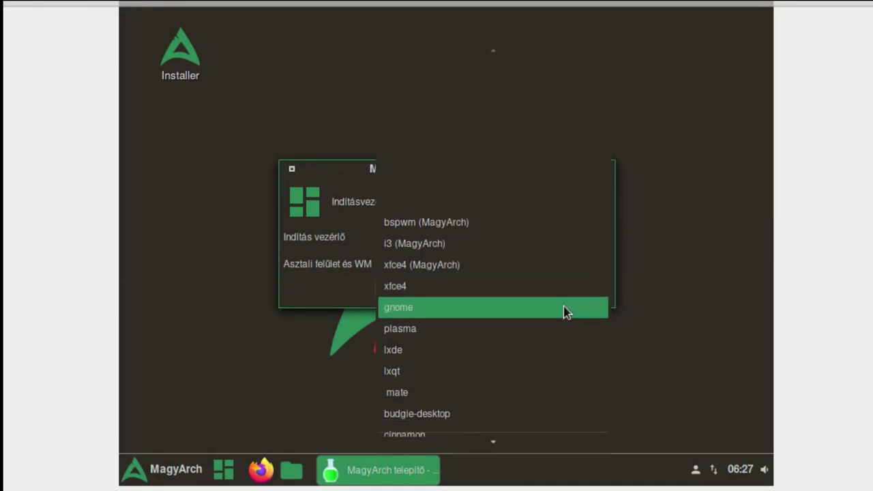
pyautogui.scroll(-3, 564, 310)
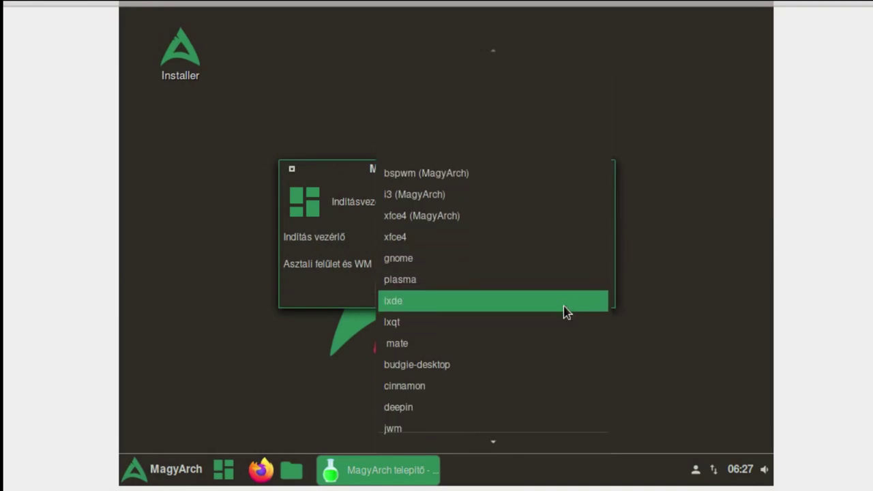
pyautogui.scroll(-1, 564, 311)
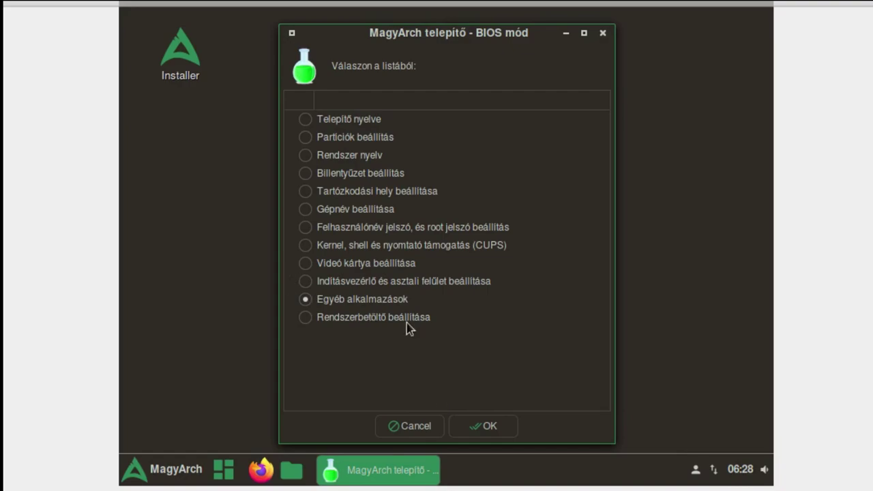
# Step: Accept the Internet category of the additional applications without selecting any program, and open the Biztonság category
pyautogui.click(482, 423)
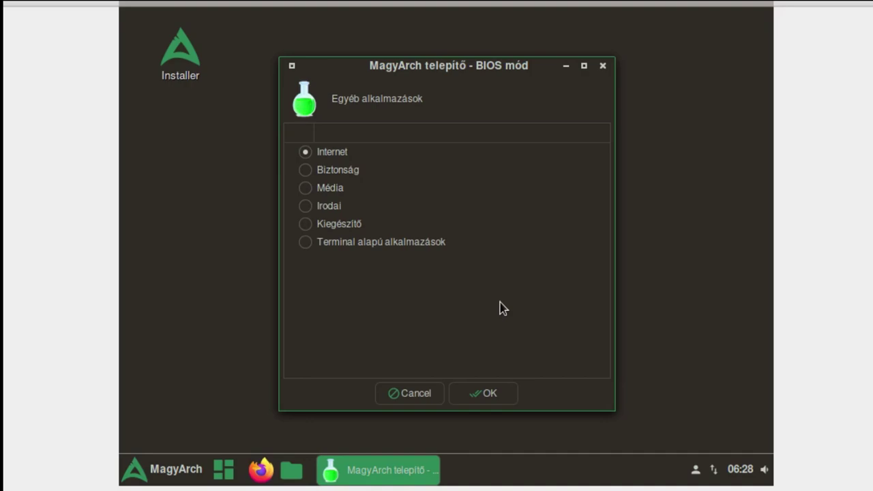
pyautogui.click(483, 393)
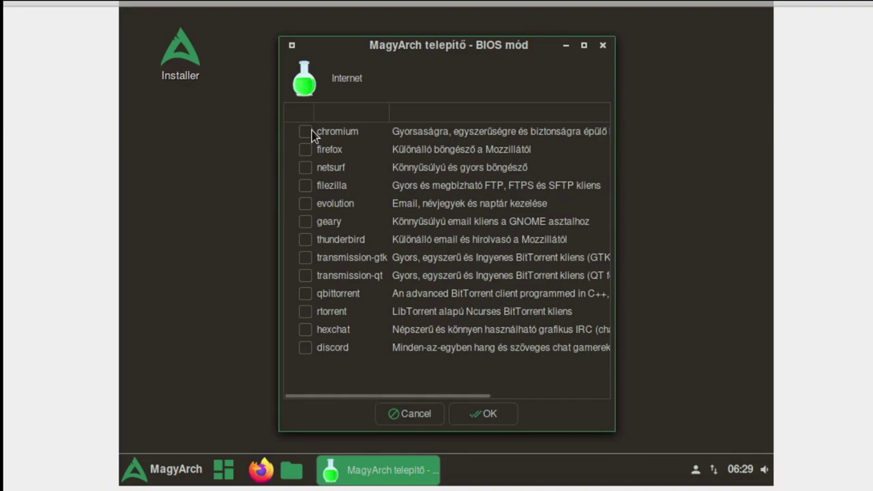
pyautogui.click(492, 416)
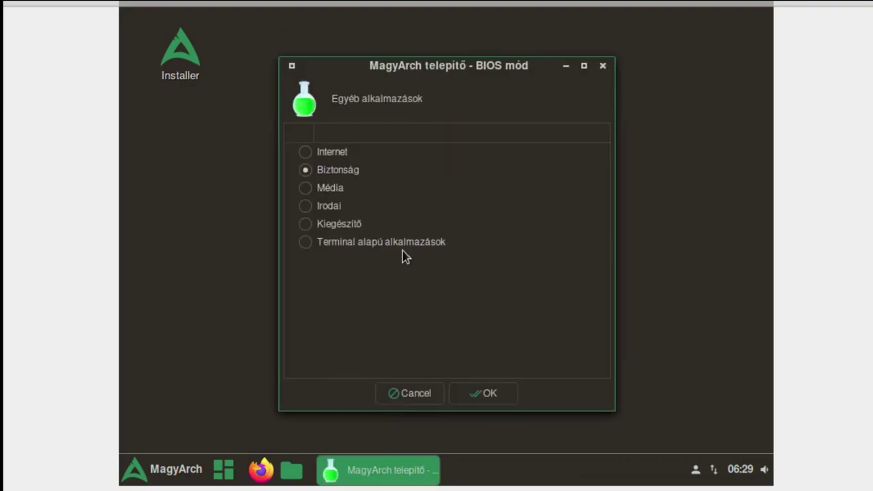
pyautogui.press('Return')
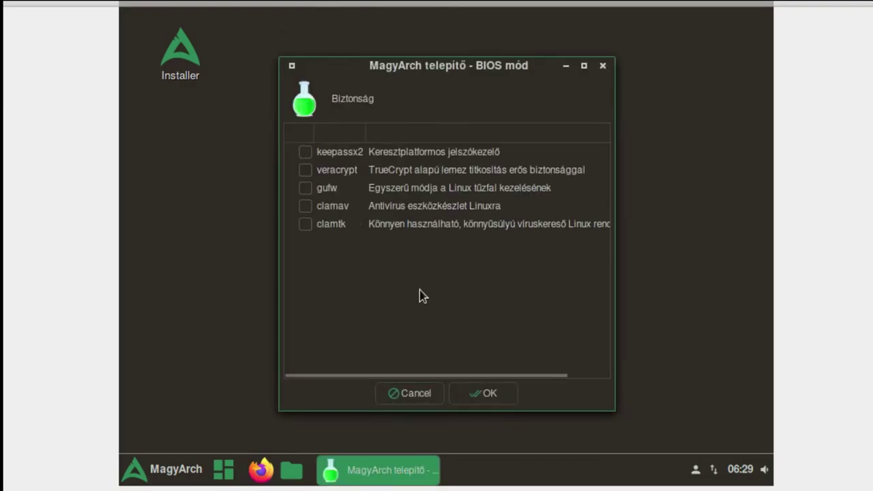
# Step: Accept the Biztonság and Média categories of the additional applications without selecting any program
pyautogui.click(491, 396)
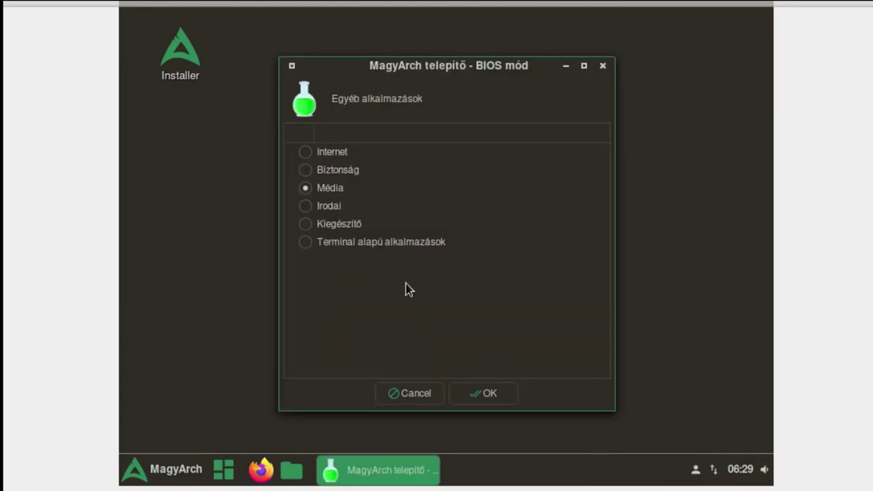
pyautogui.click(476, 393)
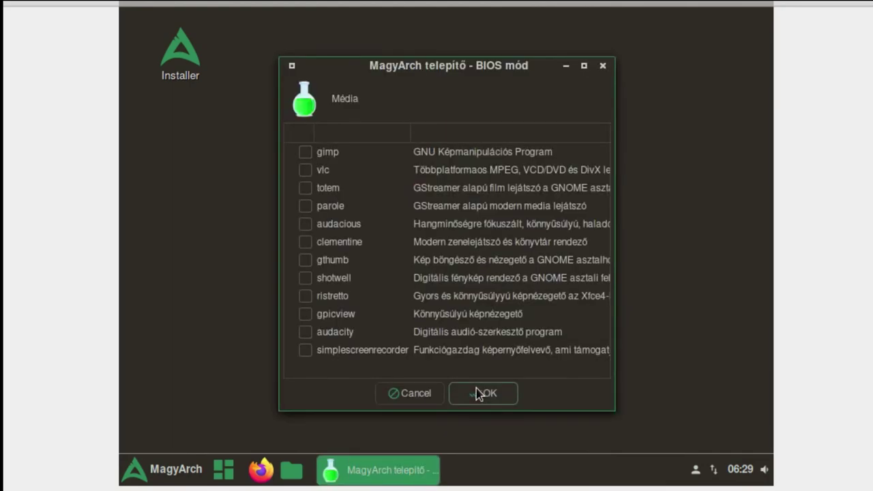
pyautogui.click(477, 393)
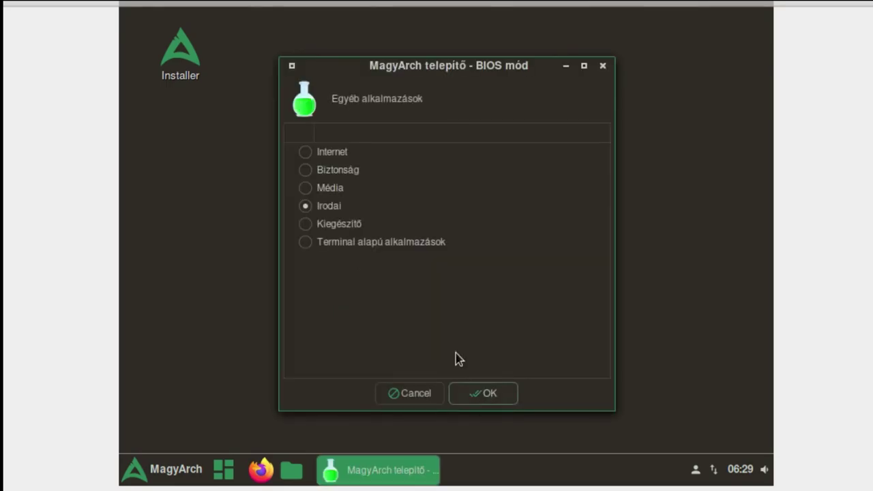
# Step: Accept the Irodai and Kiegészítő categories without selecting any program, and open the Terminal alapú alkalmazások category
pyautogui.click(478, 393)
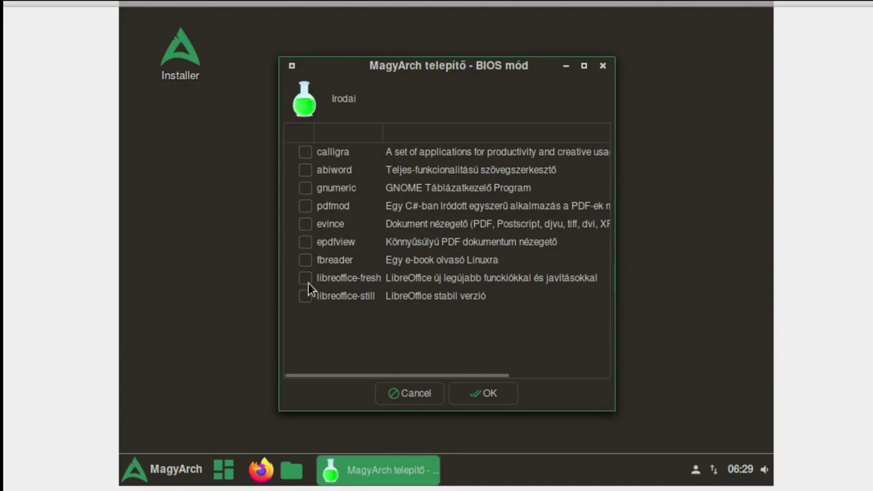
pyautogui.click(491, 392)
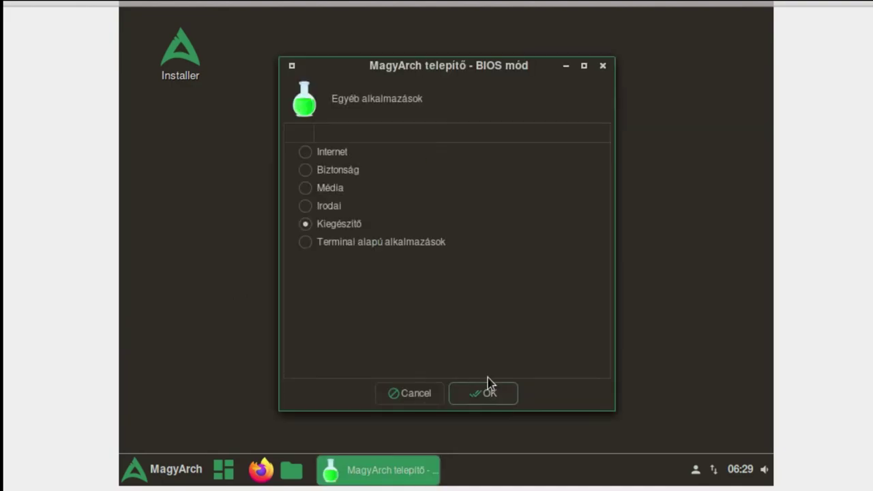
pyautogui.click(478, 397)
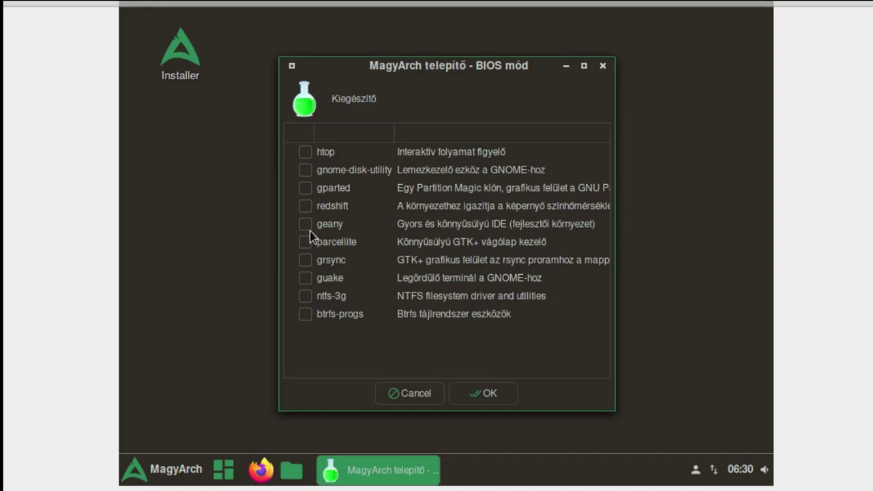
pyautogui.click(487, 396)
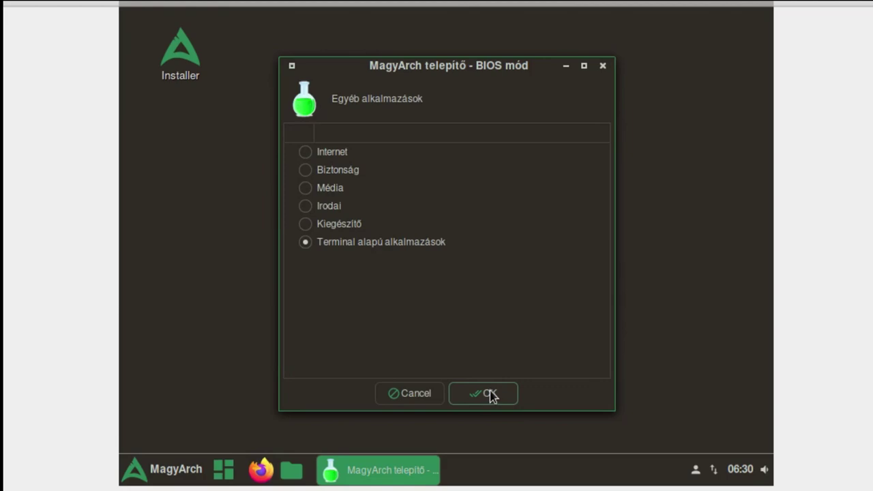
pyautogui.click(491, 396)
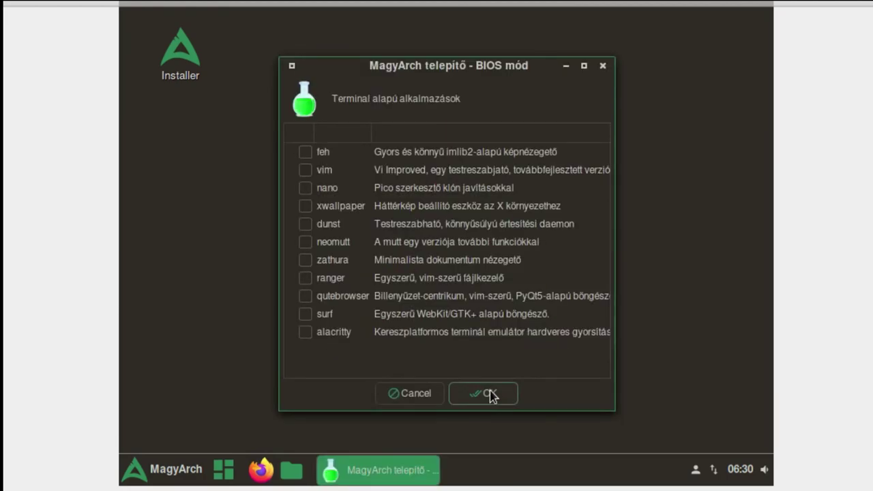